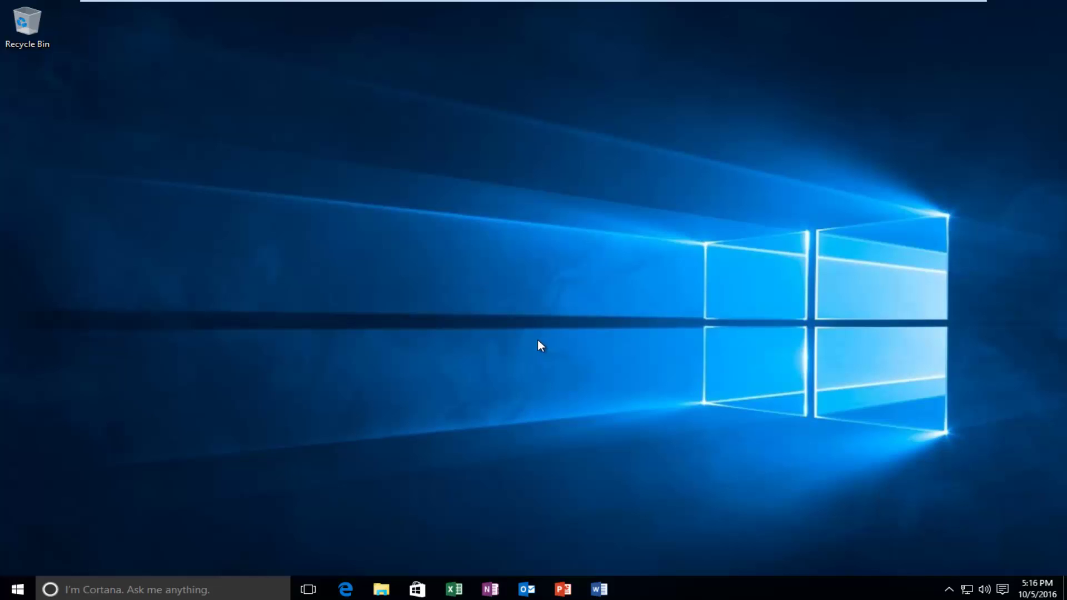
Run bcdedit /set useplatformclock true in an elevated Command Prompt.
{"action": "right_click", "coordinate": [14, 590]}
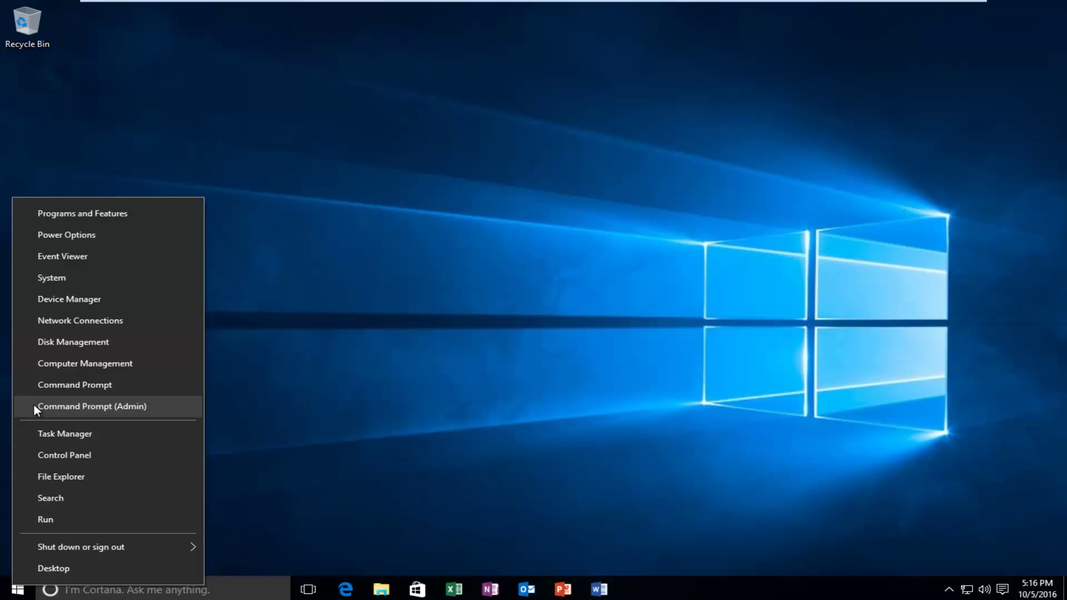
{"action": "left_click", "coordinate": [134, 408]}
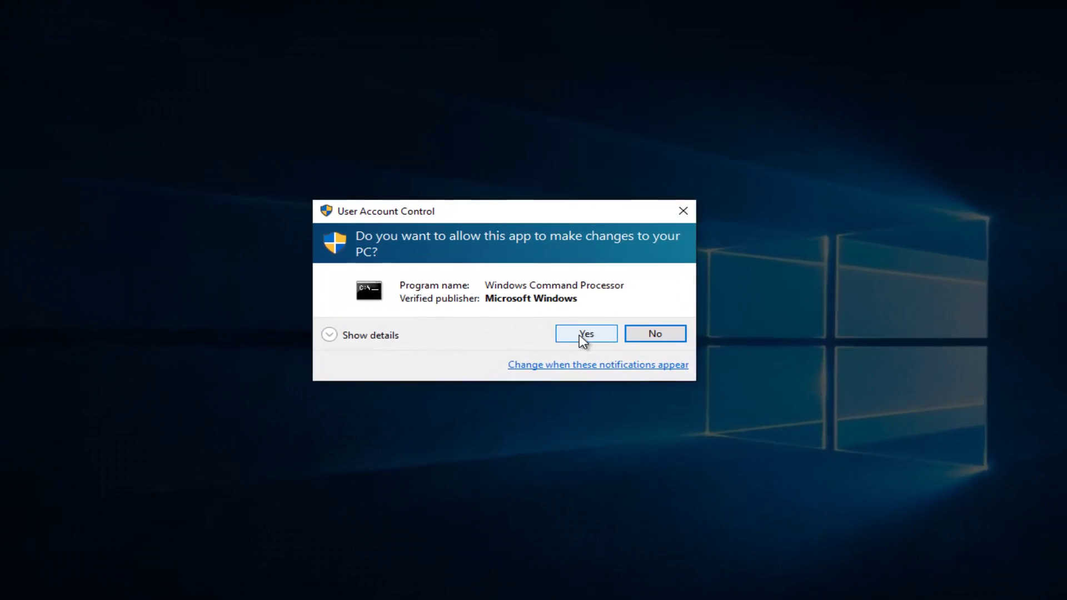
{"action": "left_click", "coordinate": [578, 346]}
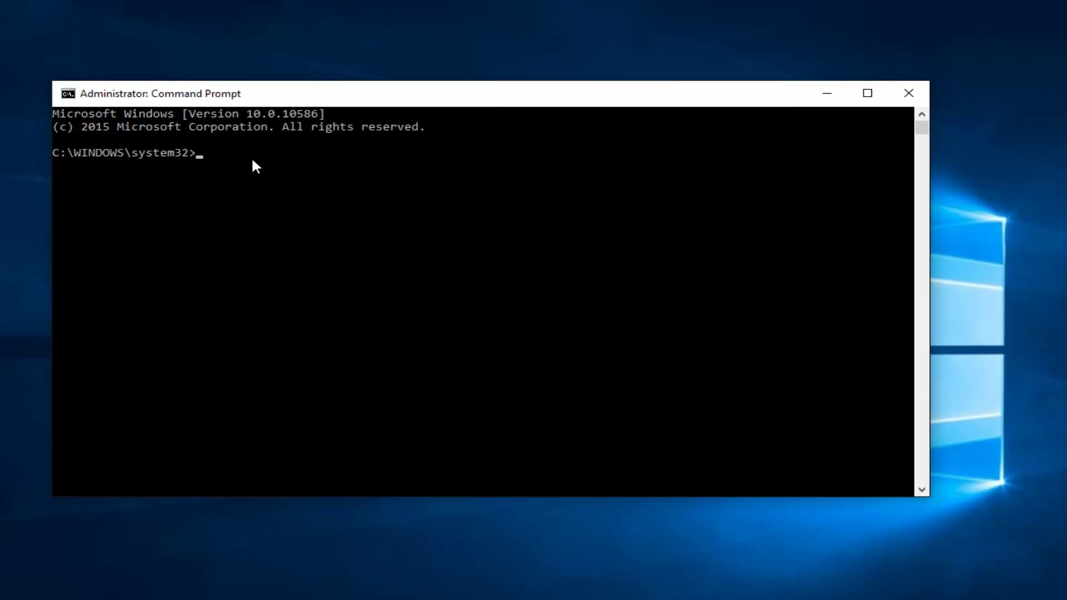
{"action": "type", "text": "bcd"}
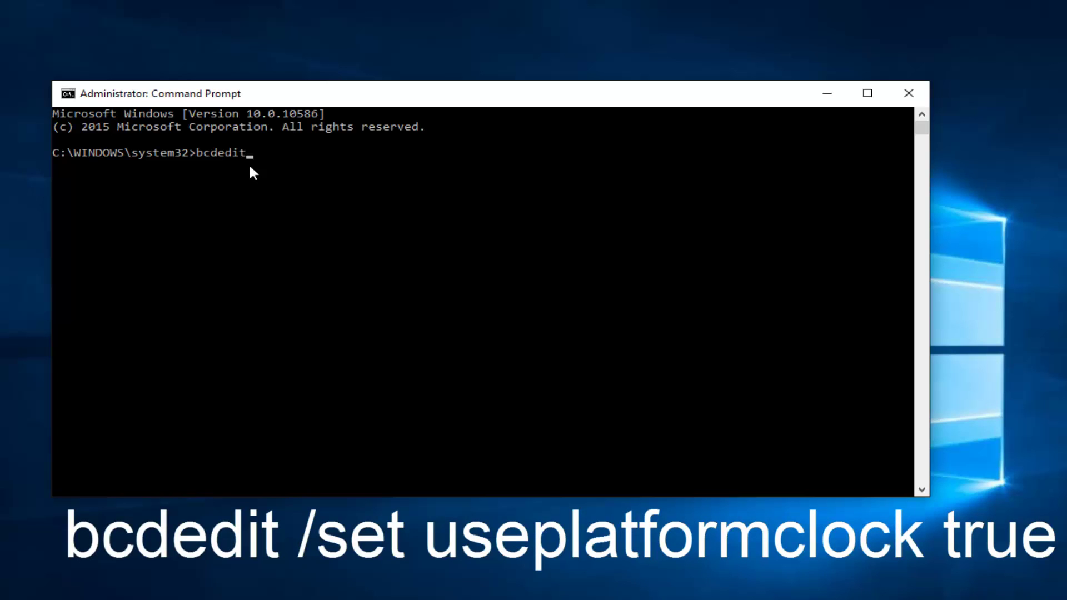
{"action": "type", "text": "edit /set useplatformclock"}
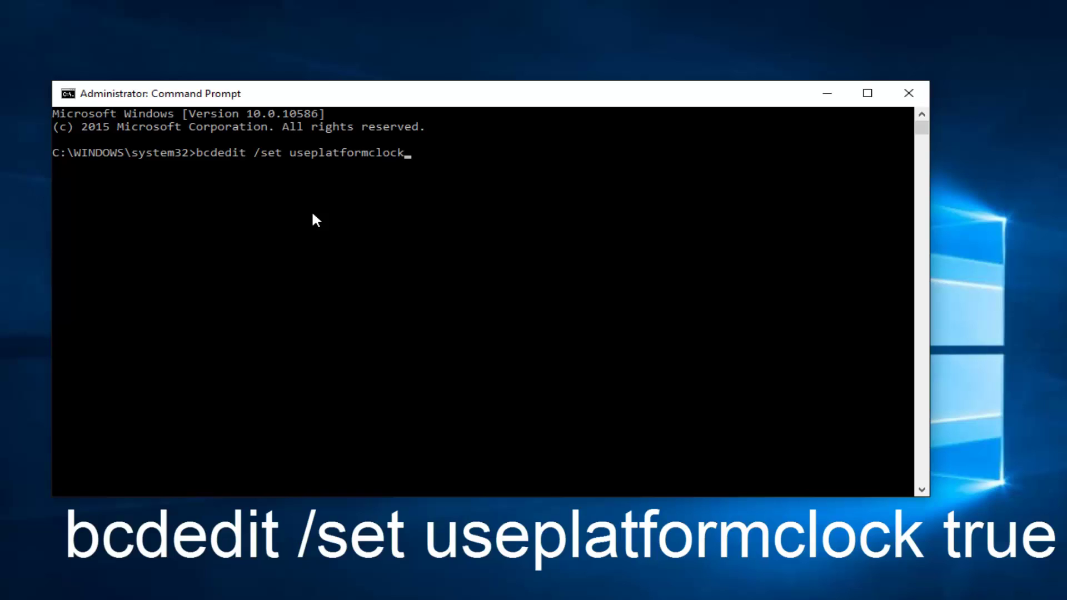
{"action": "type", "text": " true"}
{"action": "key", "text": "Return"}
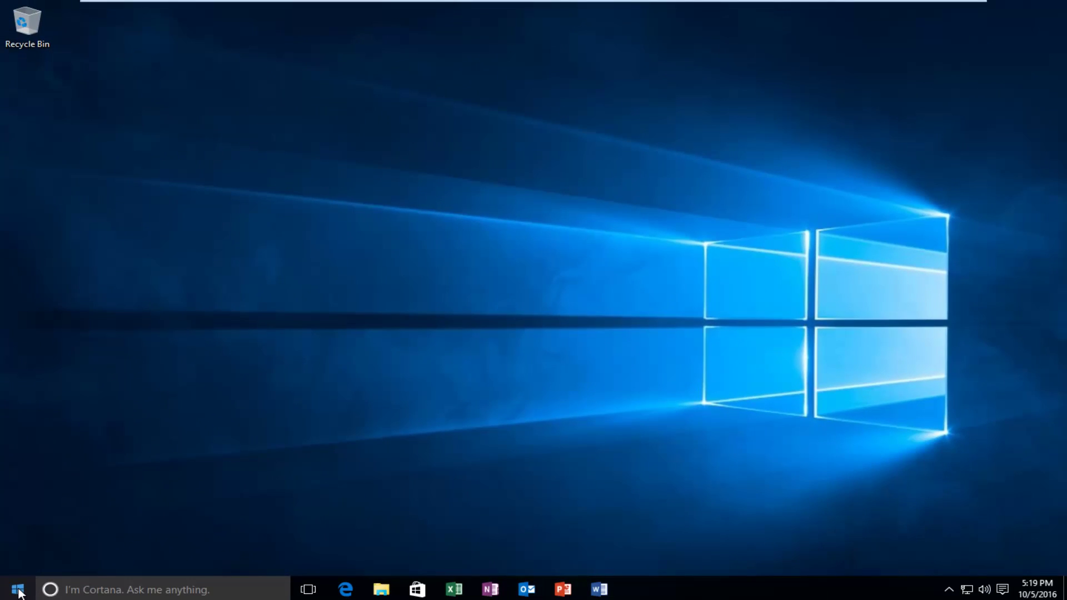
Launch Disk Cleanup from a Start menu search for 'disk cleanup'.
{"action": "left_click", "coordinate": [18, 590]}
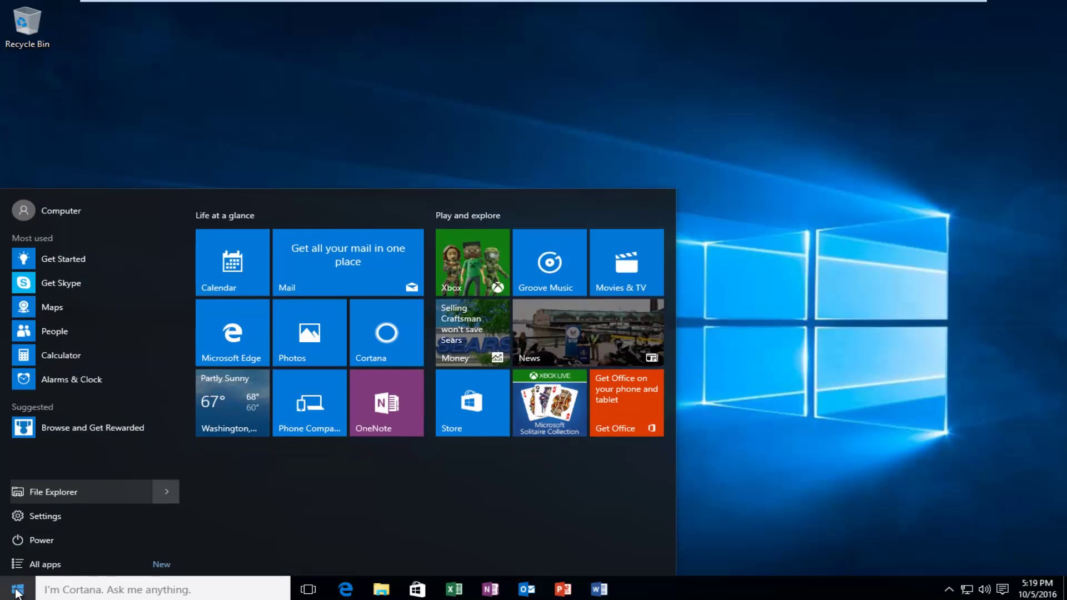
{"action": "type", "text": "disk cleanup"}
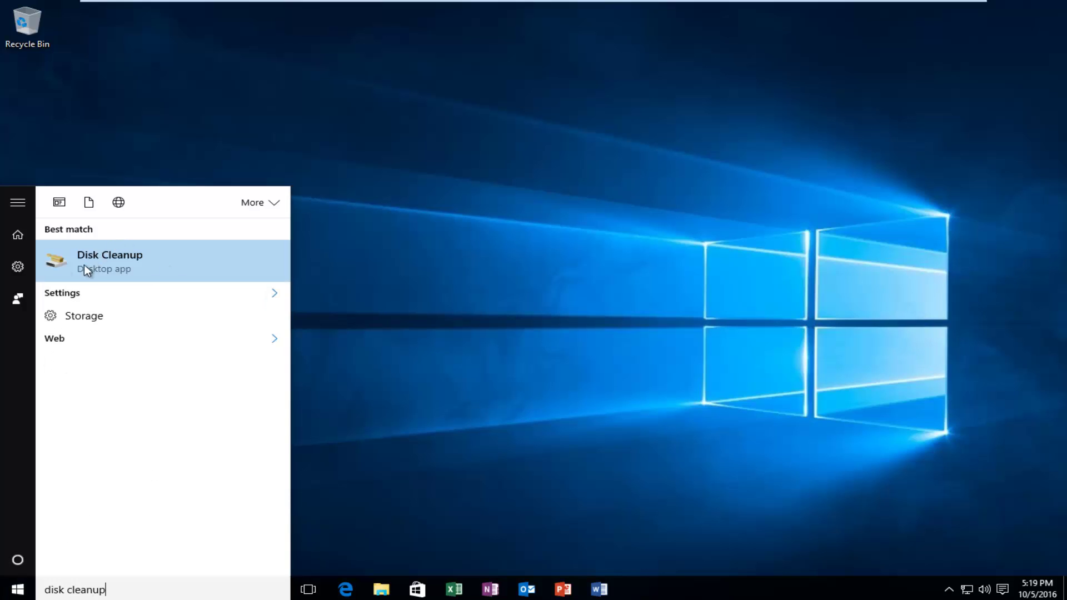
{"action": "left_click", "coordinate": [97, 259]}
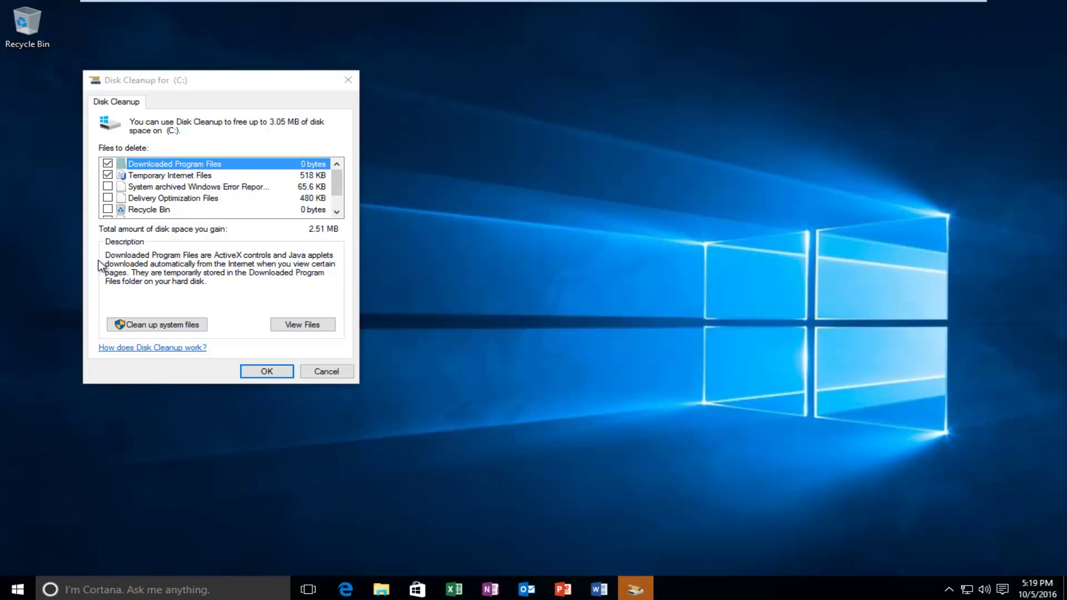
Tick error reports, Delivery Optimization, Recycle Bin and Temporary files, then rescan including system files.
{"action": "left_click", "coordinate": [108, 186]}
{"action": "left_click", "coordinate": [108, 198]}
{"action": "left_click", "coordinate": [108, 210]}
{"action": "scroll", "coordinate": [116, 213], "scroll_direction": "down", "scroll_amount": 1}
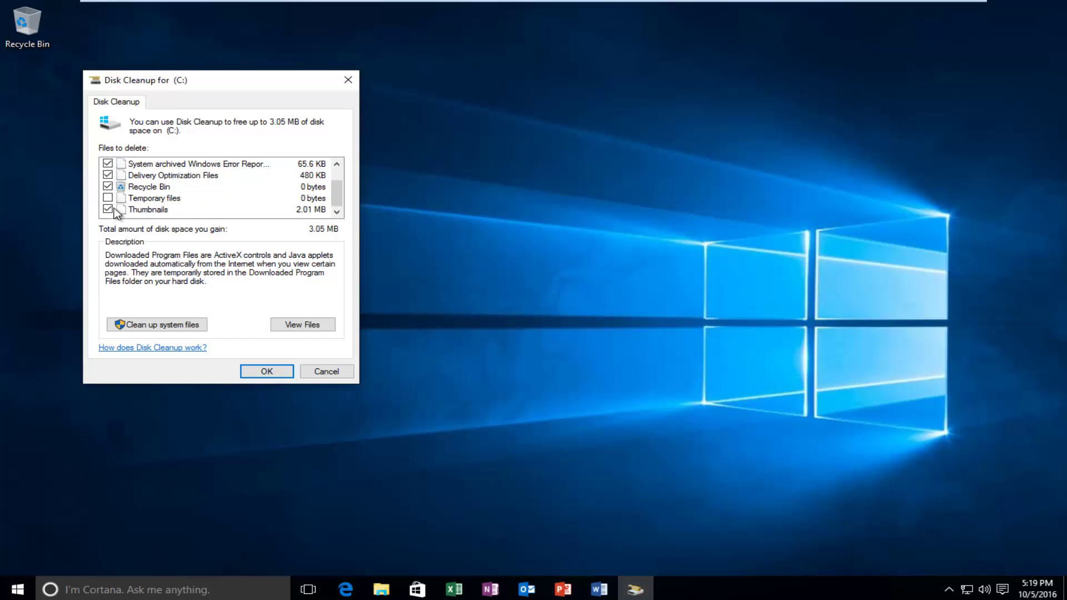
{"action": "left_click", "coordinate": [108, 198]}
{"action": "left_click", "coordinate": [157, 325]}
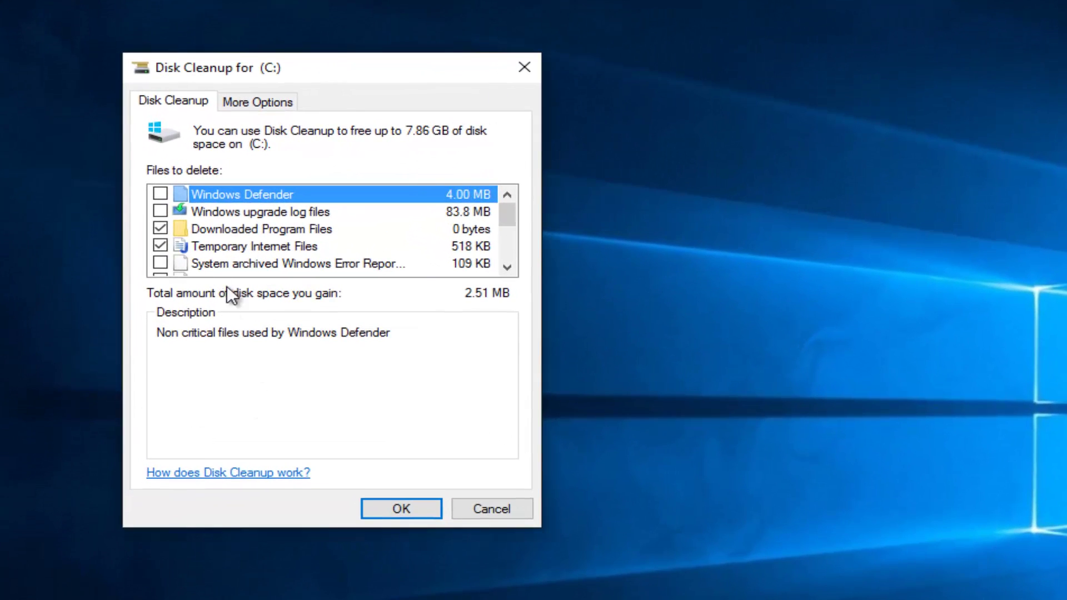
Tick Windows Defender, upgrade logs, error reports, Delivery Optimization and Temporary Windows installation files.
{"action": "left_click", "coordinate": [160, 194]}
{"action": "left_click", "coordinate": [160, 211]}
{"action": "left_click", "coordinate": [161, 263]}
{"action": "scroll", "coordinate": [161, 259], "scroll_direction": "down", "scroll_amount": 1}
{"action": "left_click", "coordinate": [159, 230]}
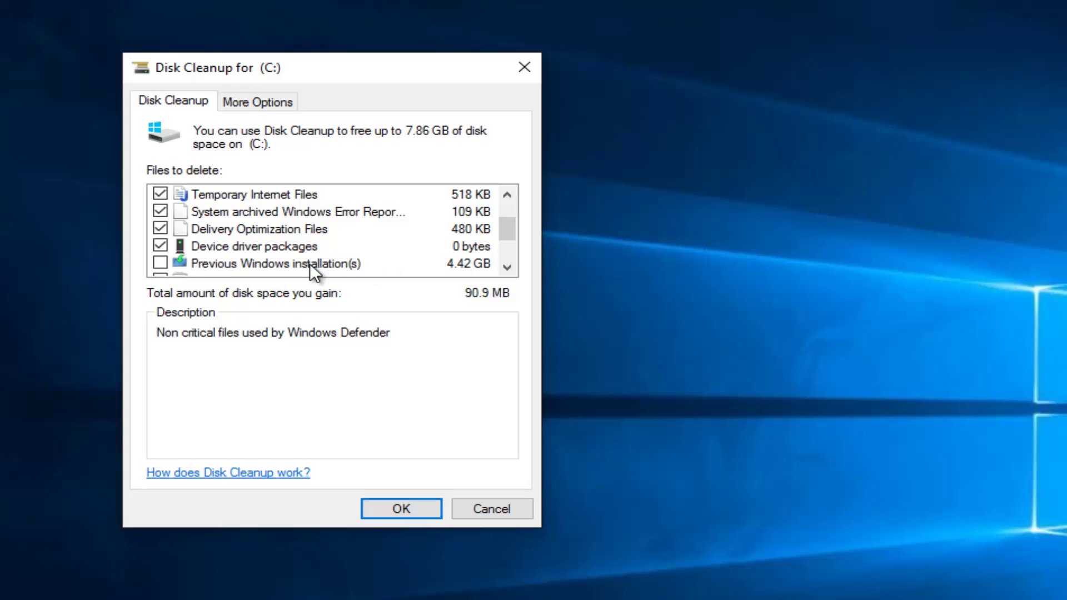
{"action": "scroll", "coordinate": [325, 264], "scroll_direction": "down", "scroll_amount": 1}
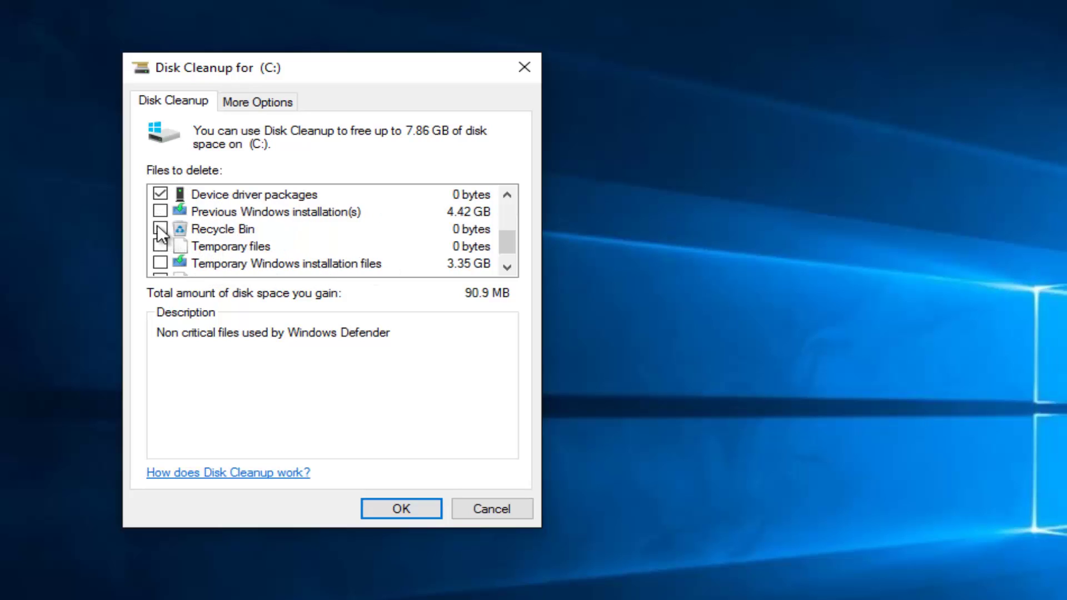
{"action": "left_click", "coordinate": [160, 263]}
{"action": "scroll", "coordinate": [165, 263], "scroll_direction": "down", "scroll_amount": 1}
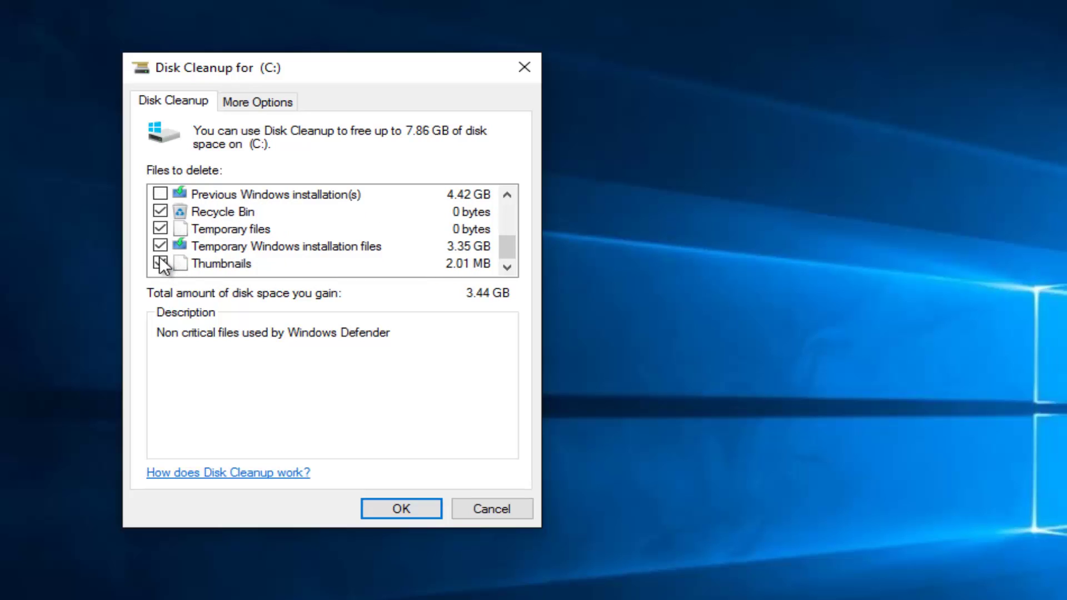
{"action": "scroll", "coordinate": [218, 242], "scroll_direction": "up", "scroll_amount": 1}
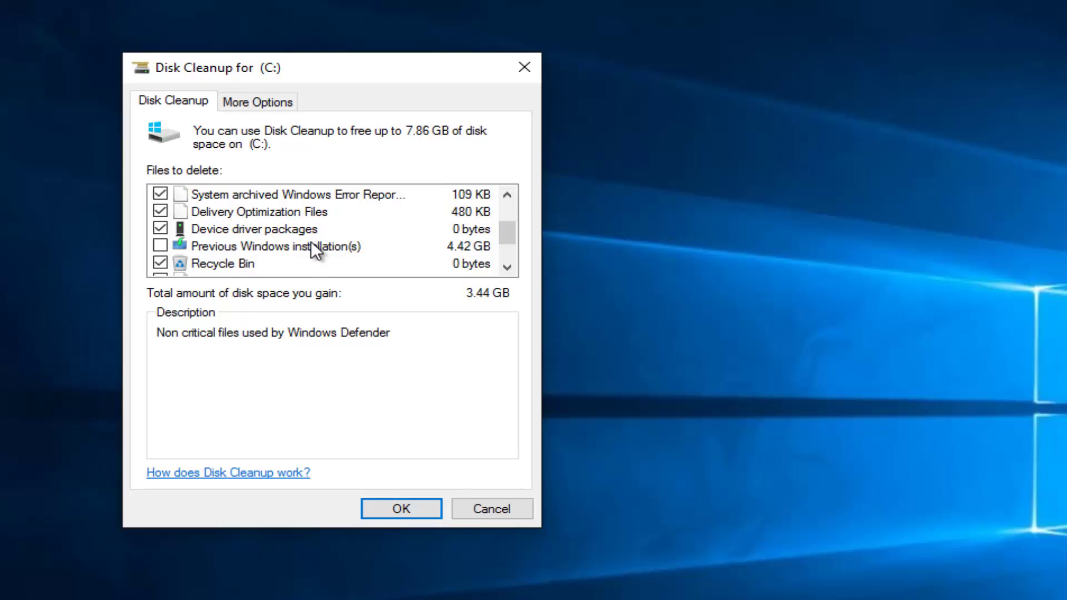
Delete the selected files and accept losing the Windows rollback option.
{"action": "left_click", "coordinate": [391, 510]}
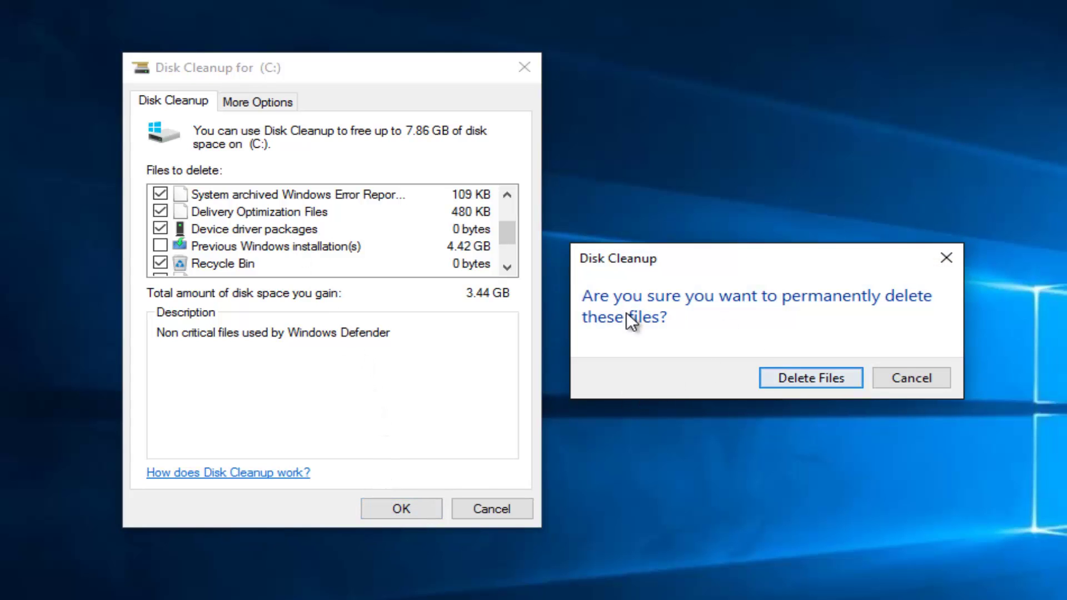
{"action": "left_click", "coordinate": [793, 377]}
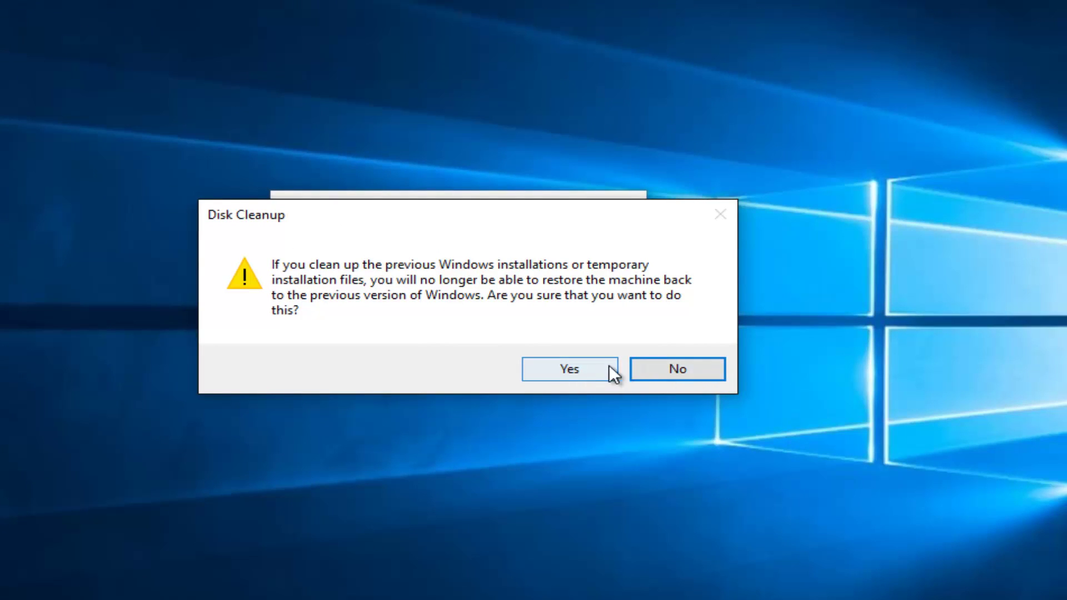
{"action": "left_click", "coordinate": [576, 369]}
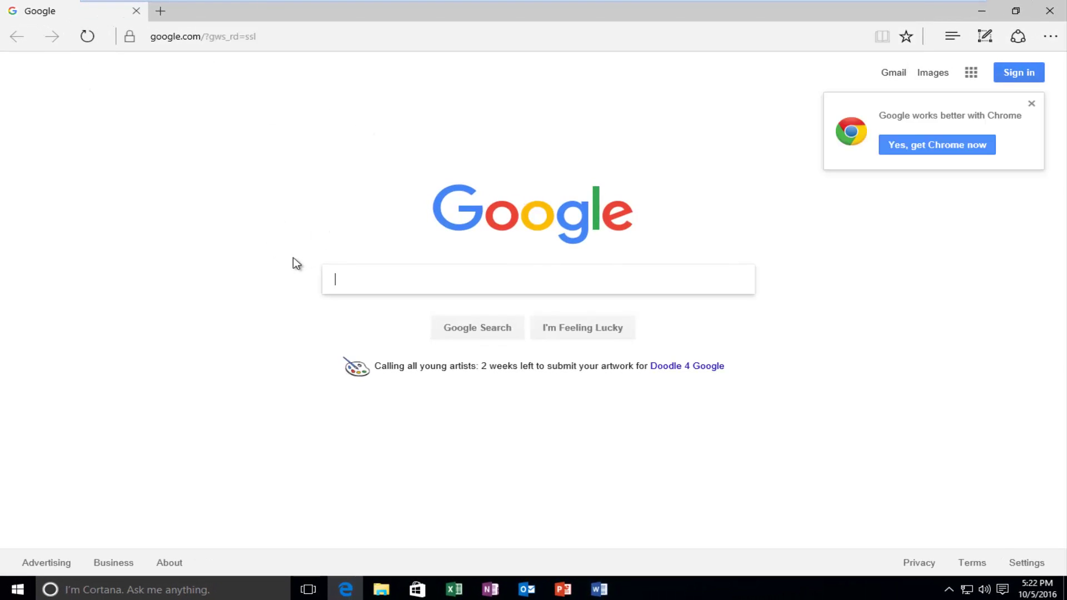
Search Google for 'ccleaner'.
{"action": "type", "text": "ccle"}
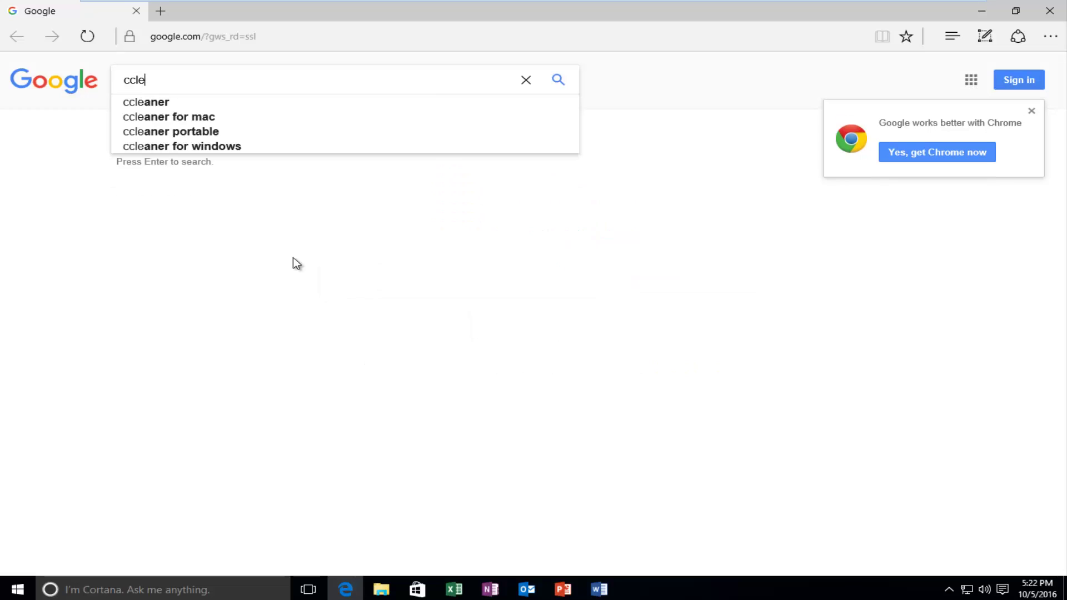
{"action": "type", "text": "aner"}
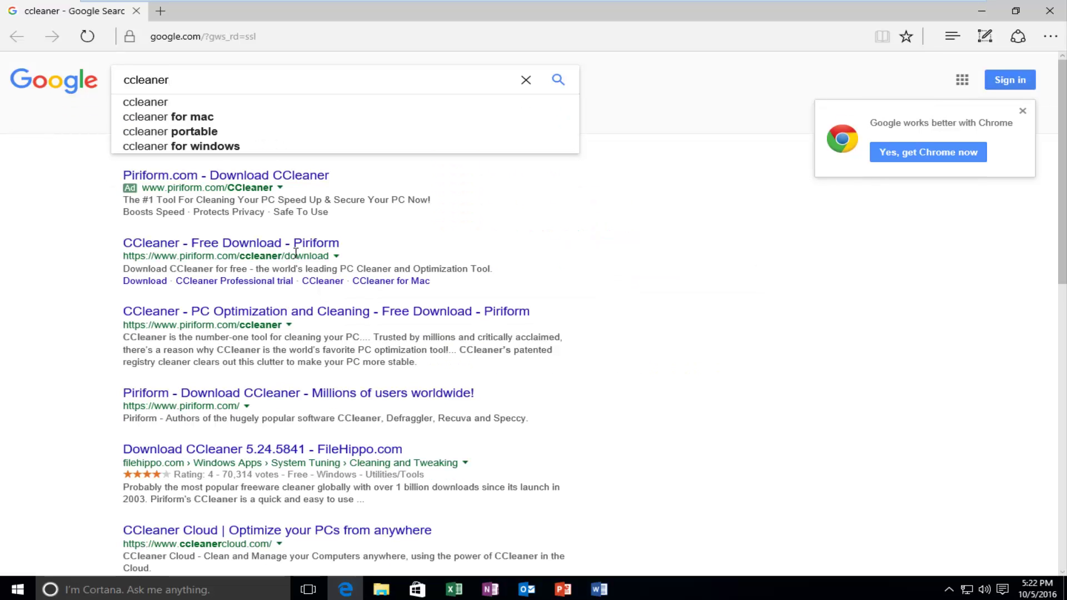
{"action": "left_click", "coordinate": [562, 83]}
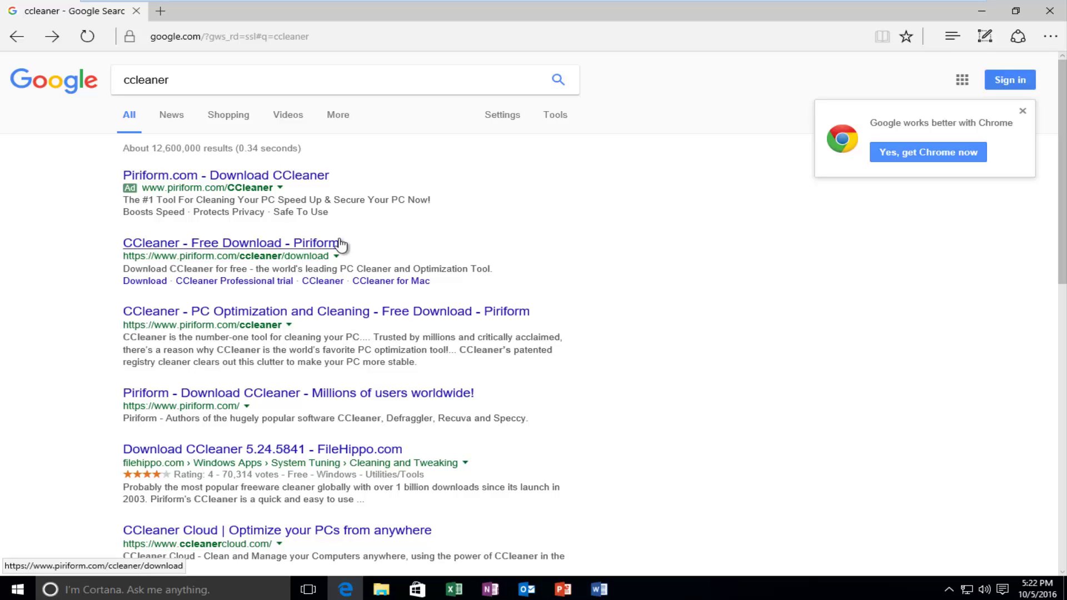
Download the free CCleaner edition from Piriform's download page.
{"action": "left_click", "coordinate": [223, 249]}
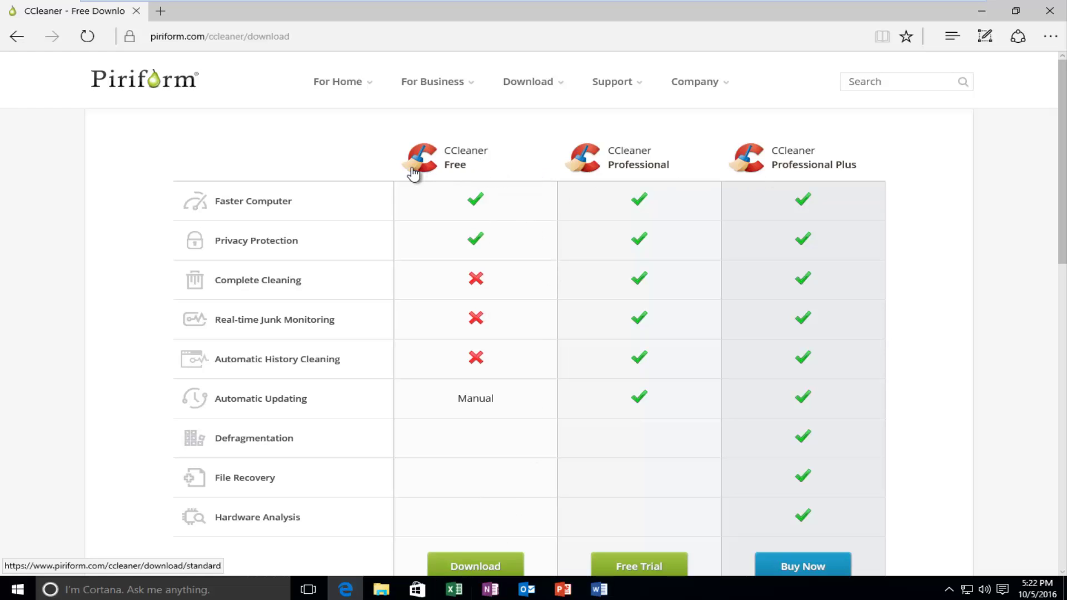
{"action": "scroll", "coordinate": [589, 302], "scroll_direction": "down", "scroll_amount": 1}
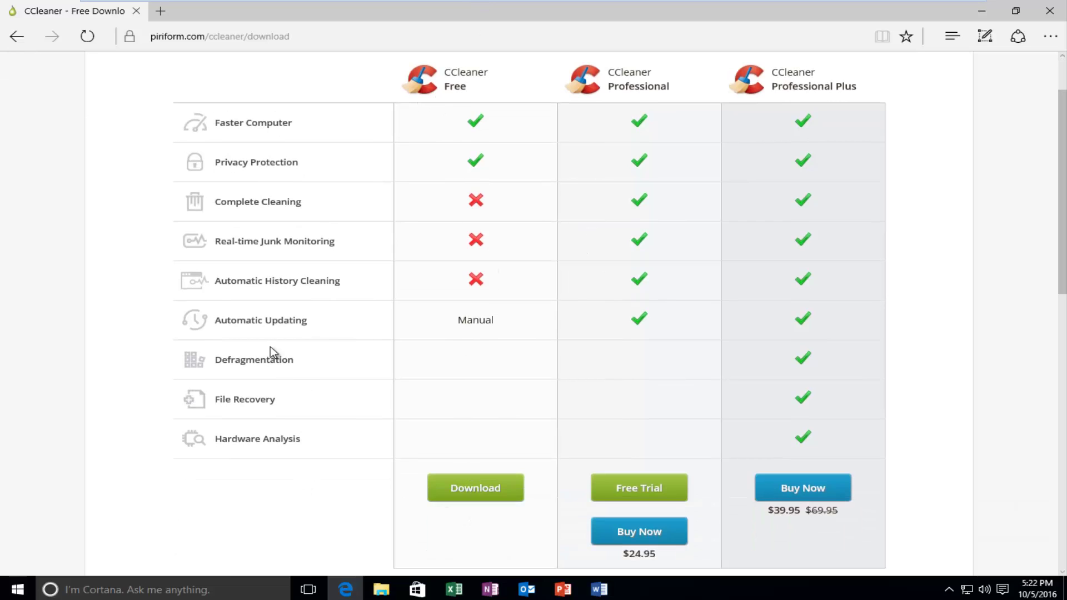
{"action": "left_click", "coordinate": [503, 485]}
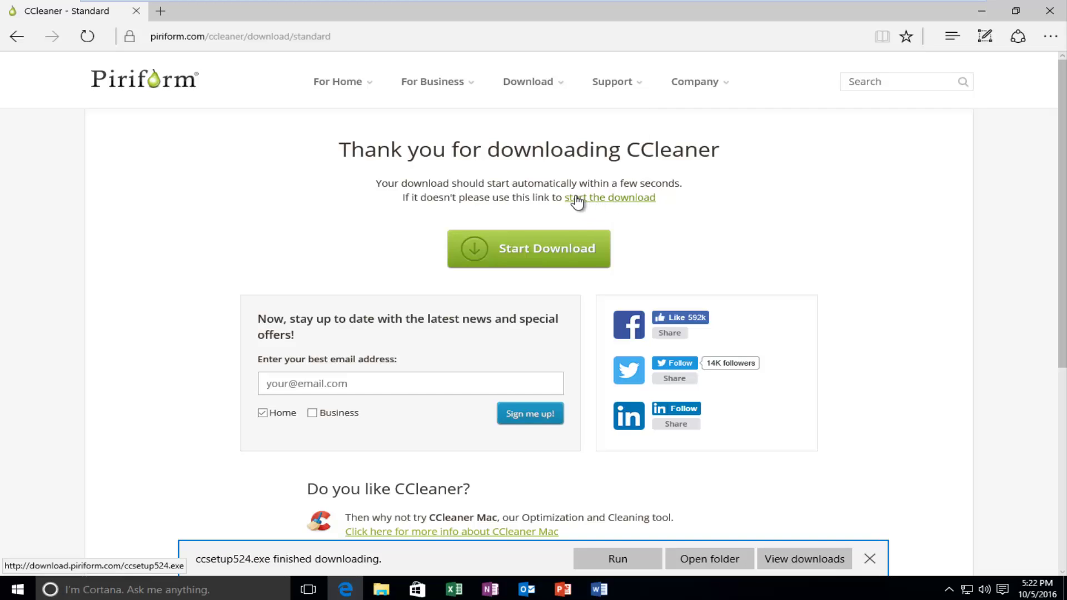
Run the ccsetup524.exe installer with administrator approval and minimize Edge.
{"action": "left_click", "coordinate": [619, 559]}
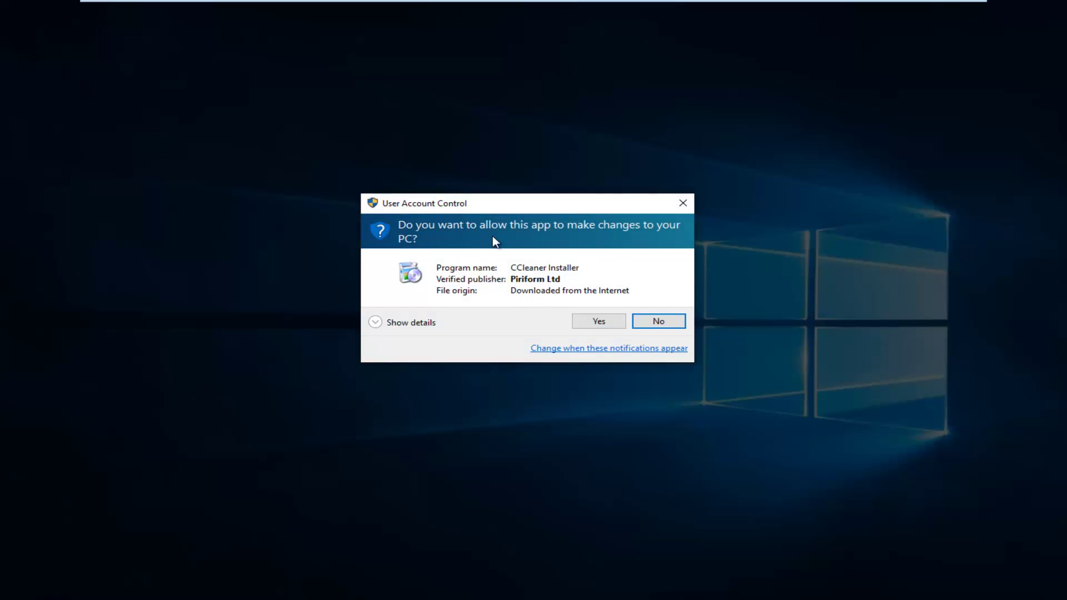
{"action": "left_click", "coordinate": [599, 322]}
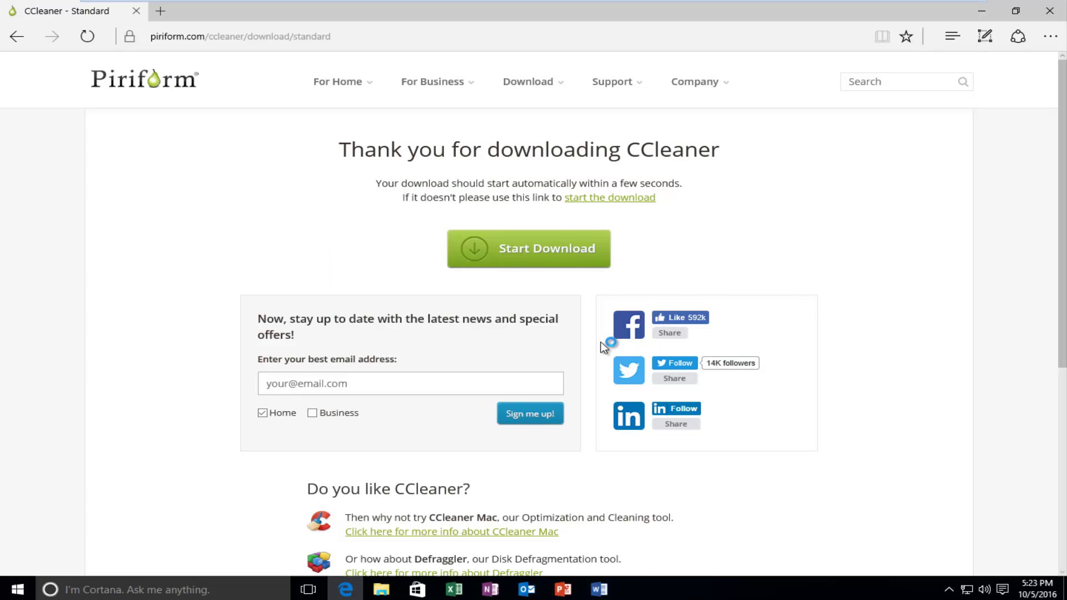
{"action": "left_click", "coordinate": [981, 11]}
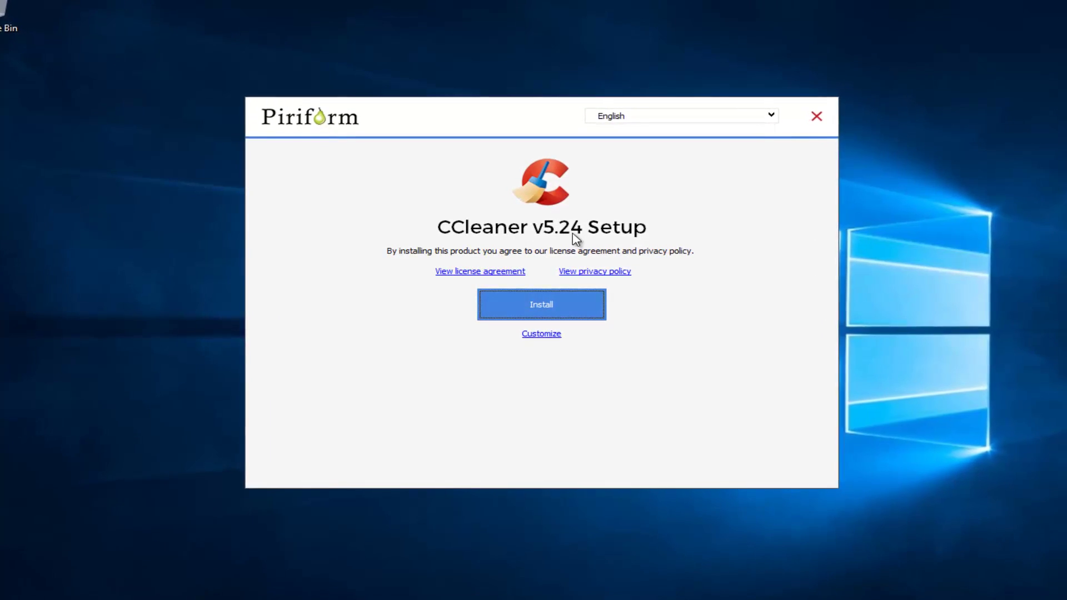
Install CCleaner v5.24 with default options, skipping release notes, and launch it.
{"action": "left_click", "coordinate": [541, 337]}
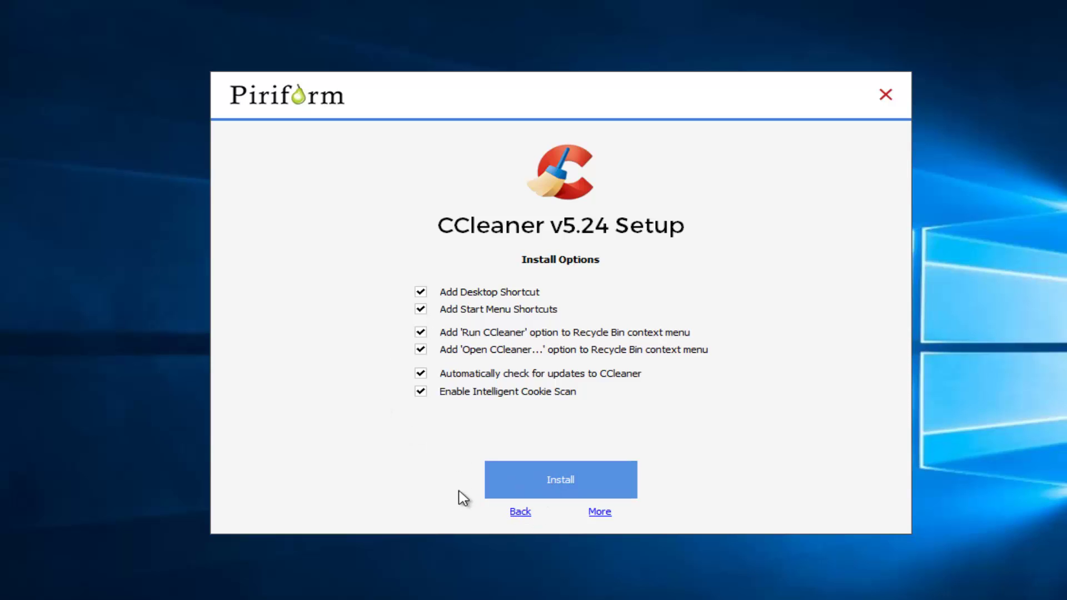
{"action": "left_click", "coordinate": [559, 490]}
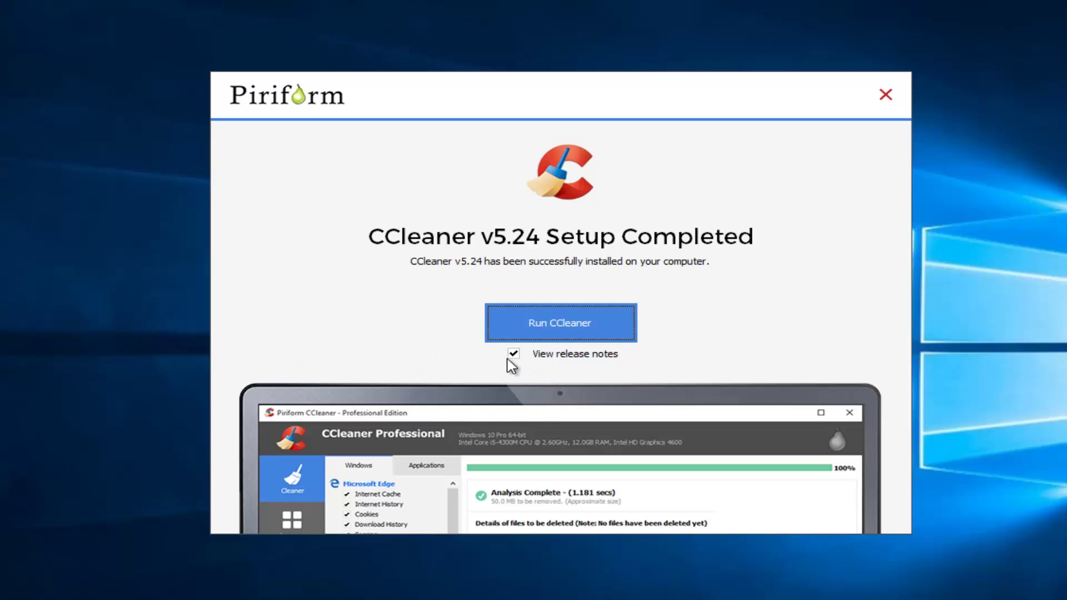
{"action": "left_click", "coordinate": [535, 359]}
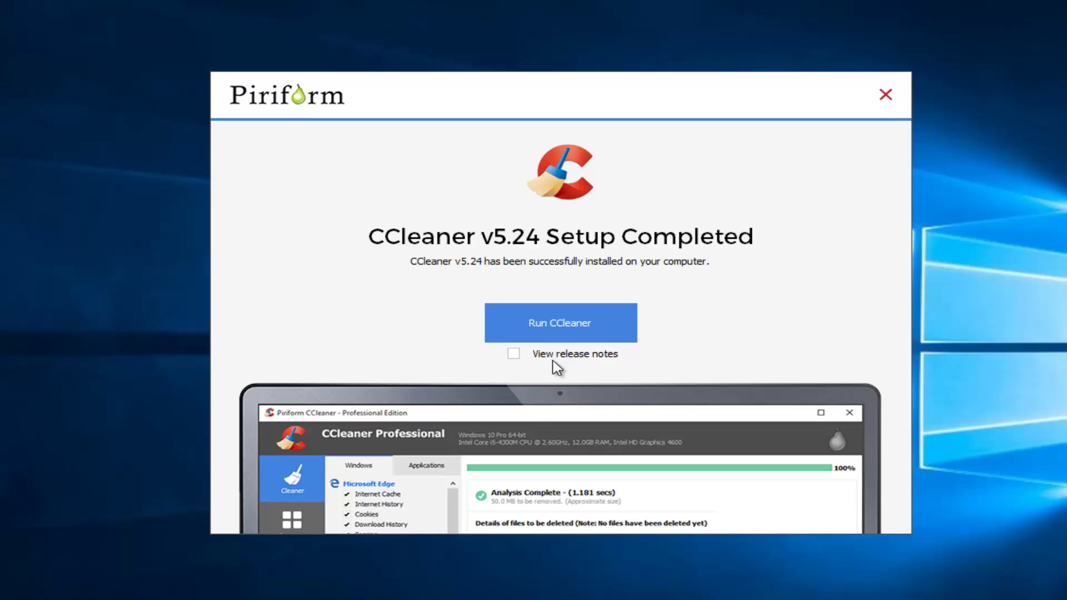
{"action": "left_click", "coordinate": [552, 326]}
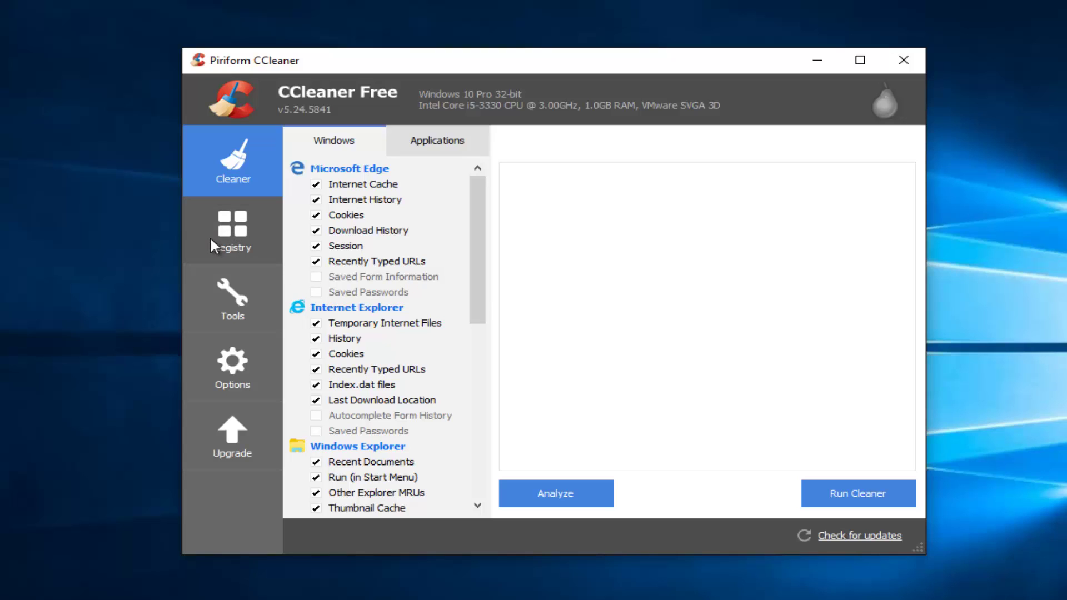
Scan the registry in CCleaner and choose to fix the selected issues.
{"action": "left_click", "coordinate": [230, 238]}
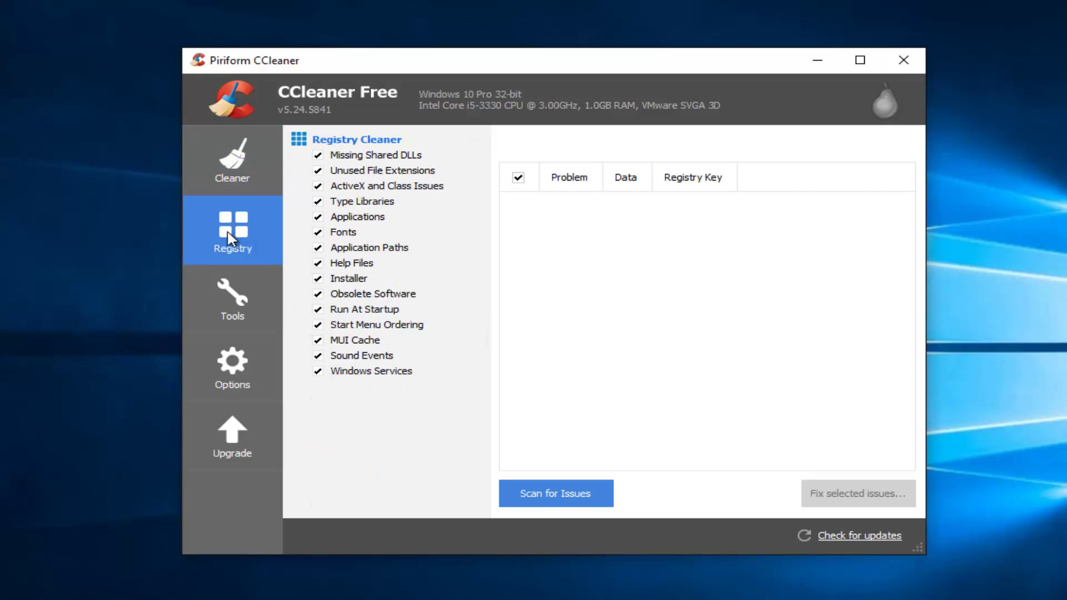
{"action": "left_click", "coordinate": [555, 493]}
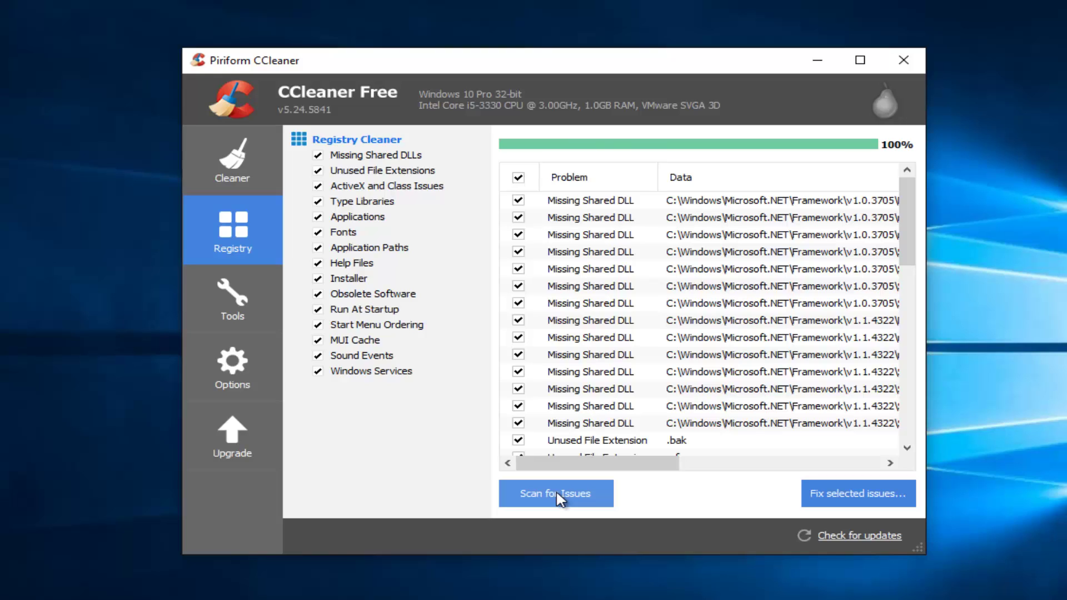
{"action": "left_click", "coordinate": [869, 496]}
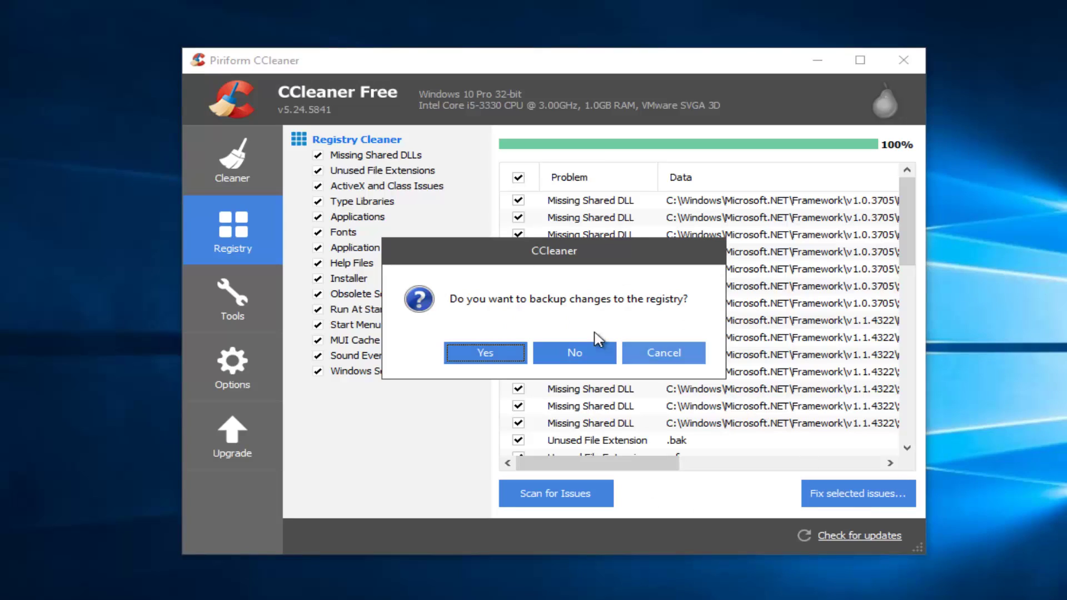
Save a registry backup file named 11.17 to the Desktop.
{"action": "left_click", "coordinate": [471, 353]}
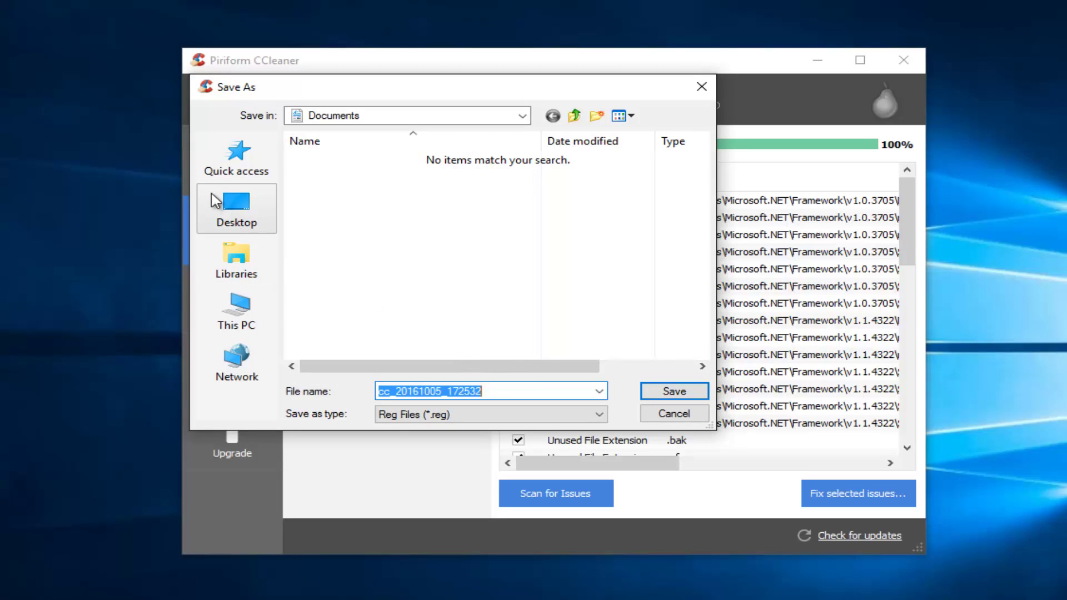
{"action": "left_click", "coordinate": [232, 214]}
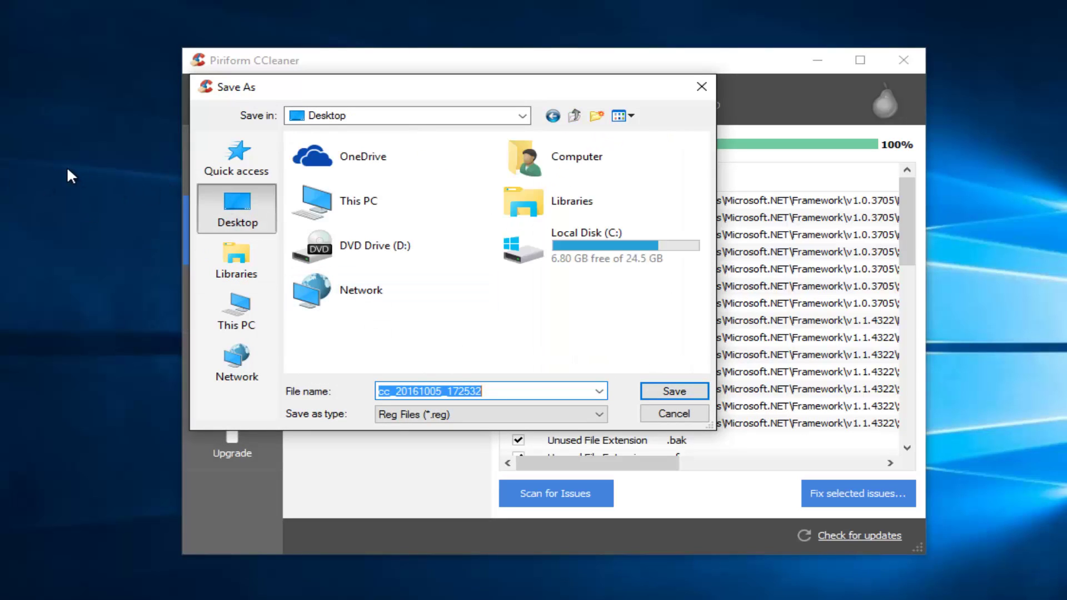
{"action": "left_click", "coordinate": [482, 391]}
{"action": "left_click_drag", "start_coordinate": [500, 392], "coordinate": [336, 391]}
{"action": "type", "text": "10"}
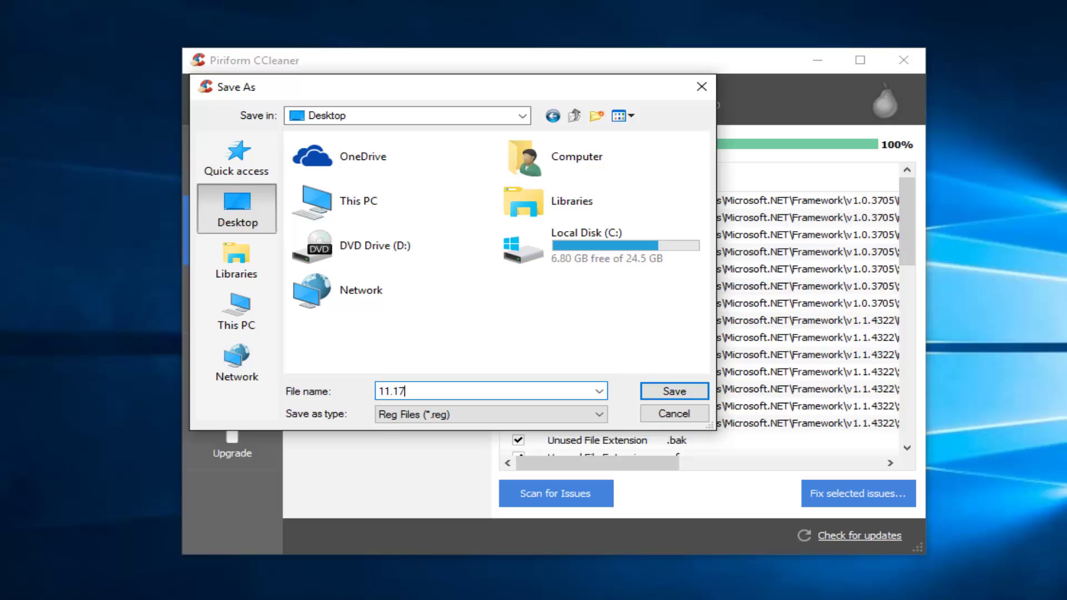
{"action": "left_click", "coordinate": [674, 392]}
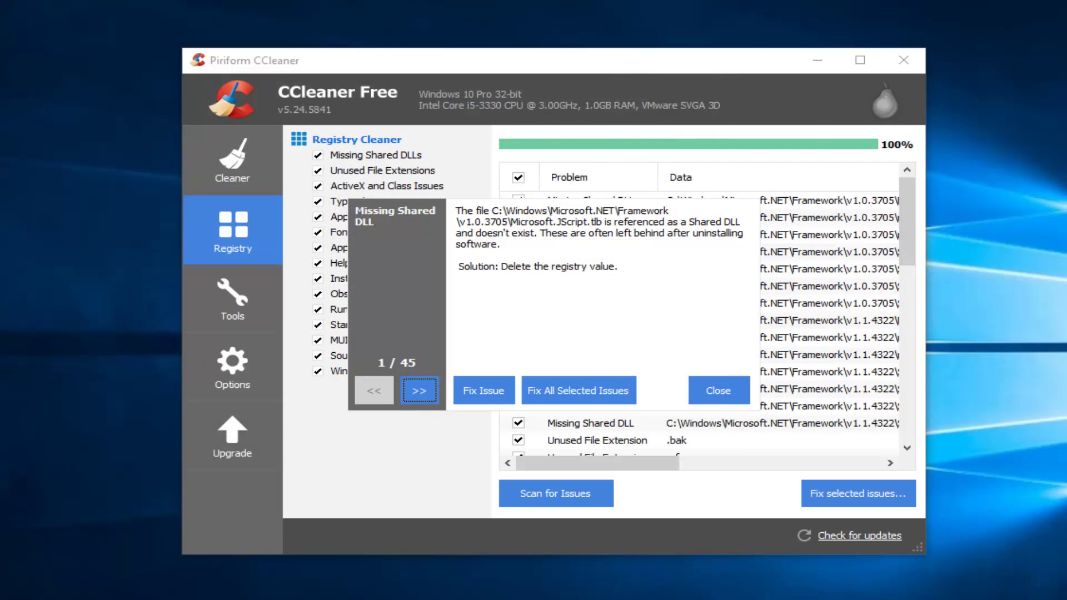
Fix all 45 registry issues at once and close CCleaner.
{"action": "left_click", "coordinate": [599, 303]}
{"action": "left_click_drag", "start_coordinate": [507, 267], "coordinate": [514, 267]}
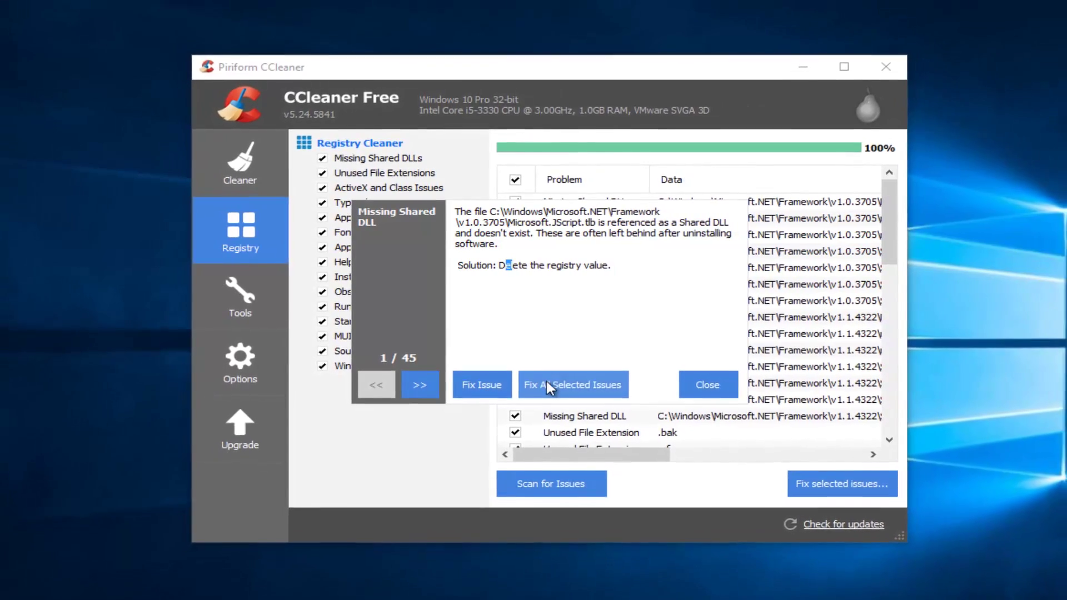
{"action": "left_click", "coordinate": [578, 364]}
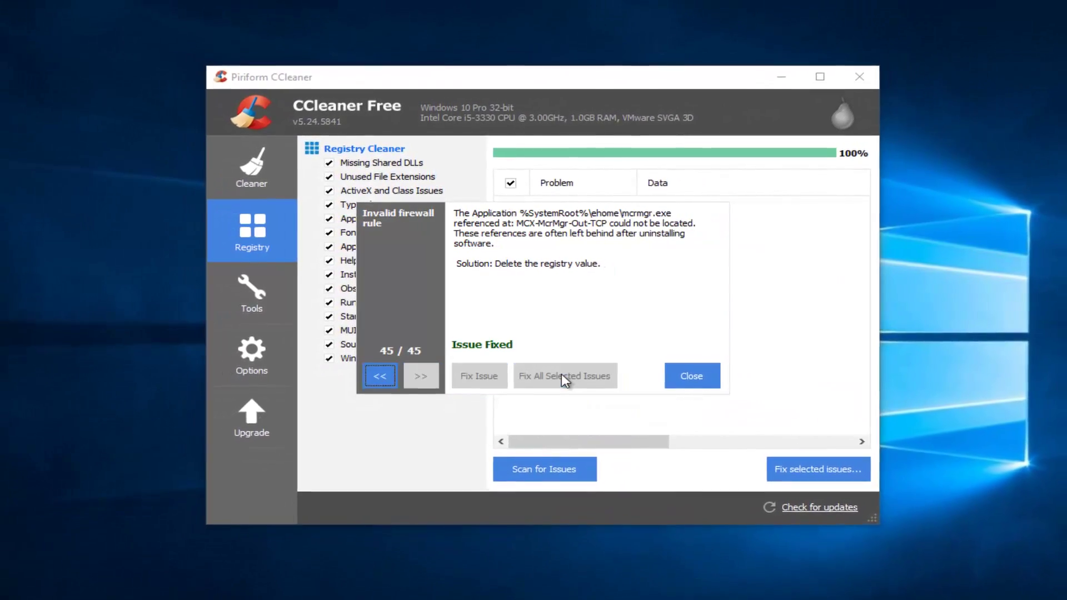
{"action": "left_click", "coordinate": [681, 370]}
{"action": "left_click", "coordinate": [820, 92]}
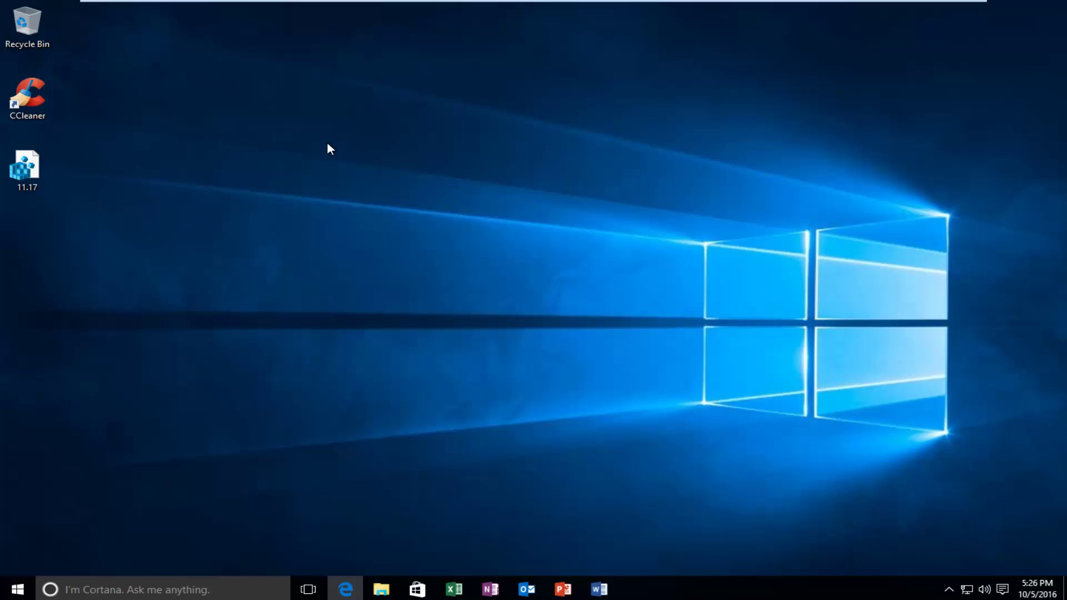
{"action": "double_click", "coordinate": [17, 166]}
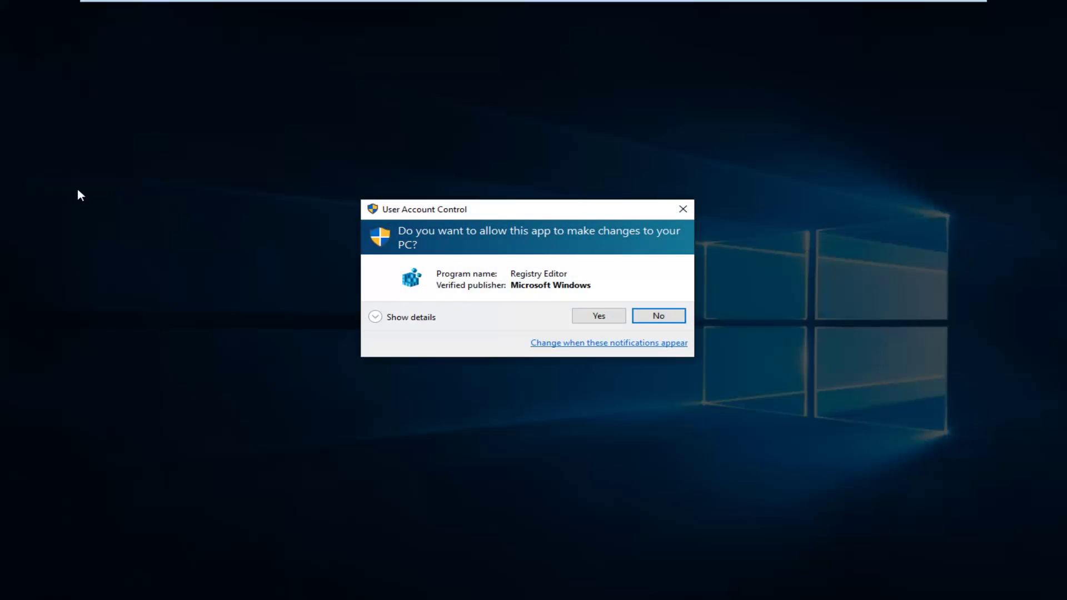
{"action": "left_click", "coordinate": [683, 209]}
{"action": "double_click", "coordinate": [22, 166]}
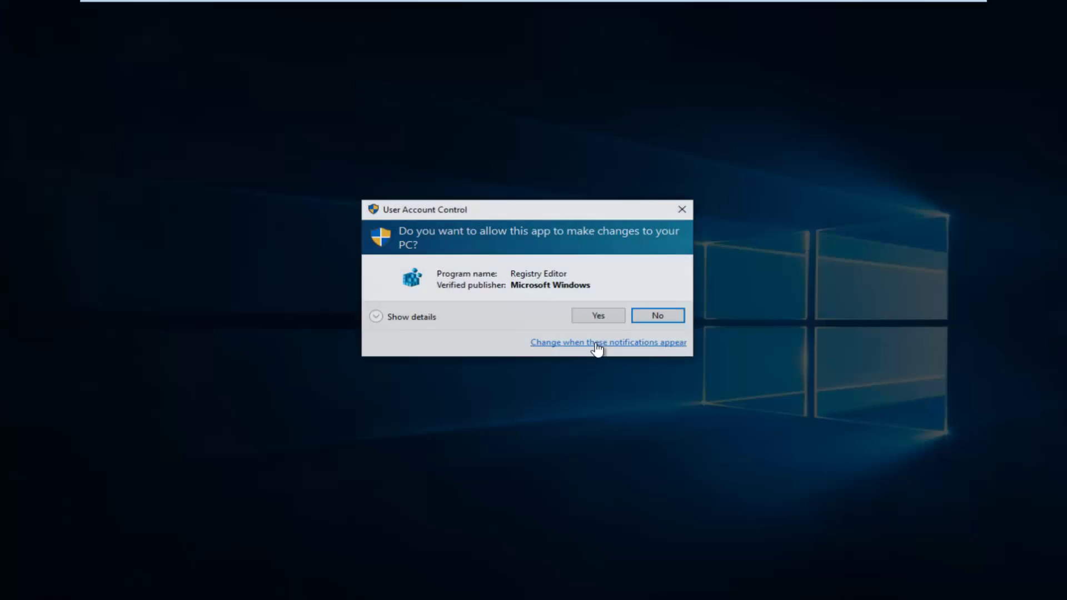
{"action": "left_click", "coordinate": [597, 315]}
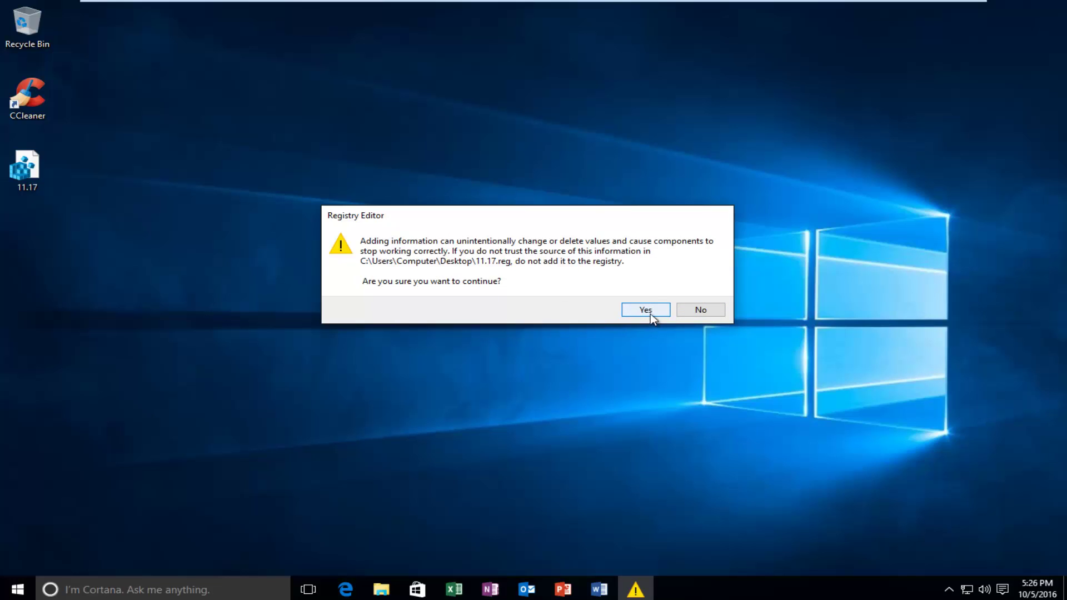
{"action": "left_click", "coordinate": [702, 310]}
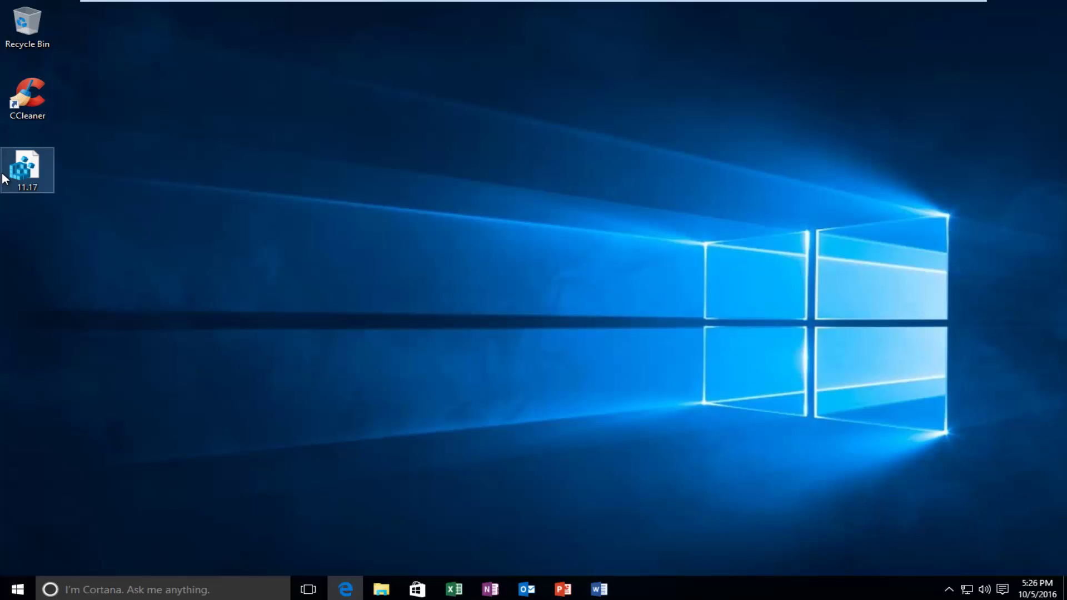
{"action": "left_click", "coordinate": [264, 236]}
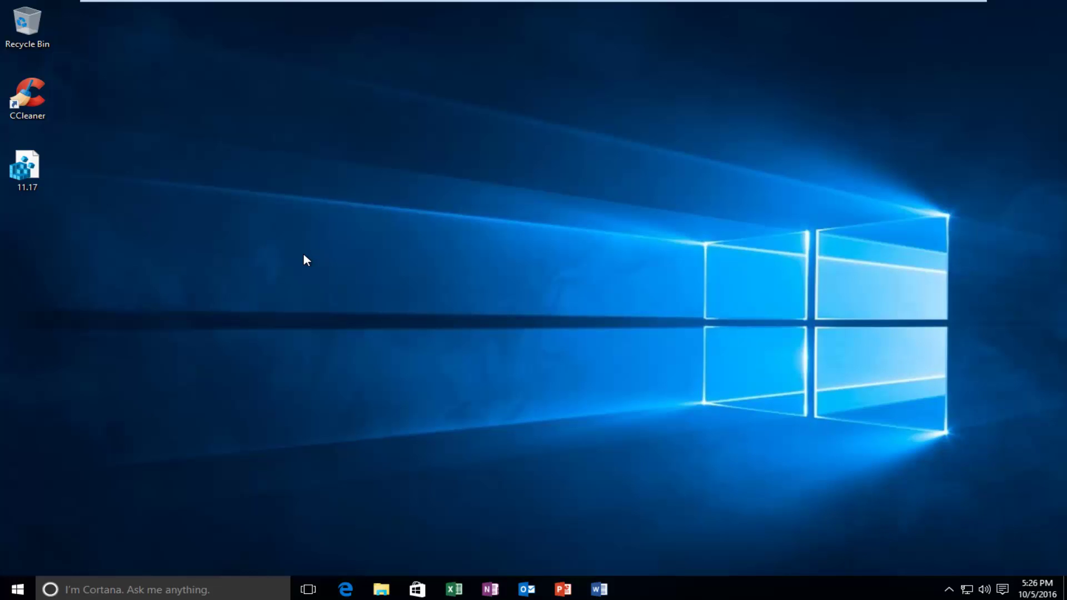
{"action": "left_click", "coordinate": [22, 590]}
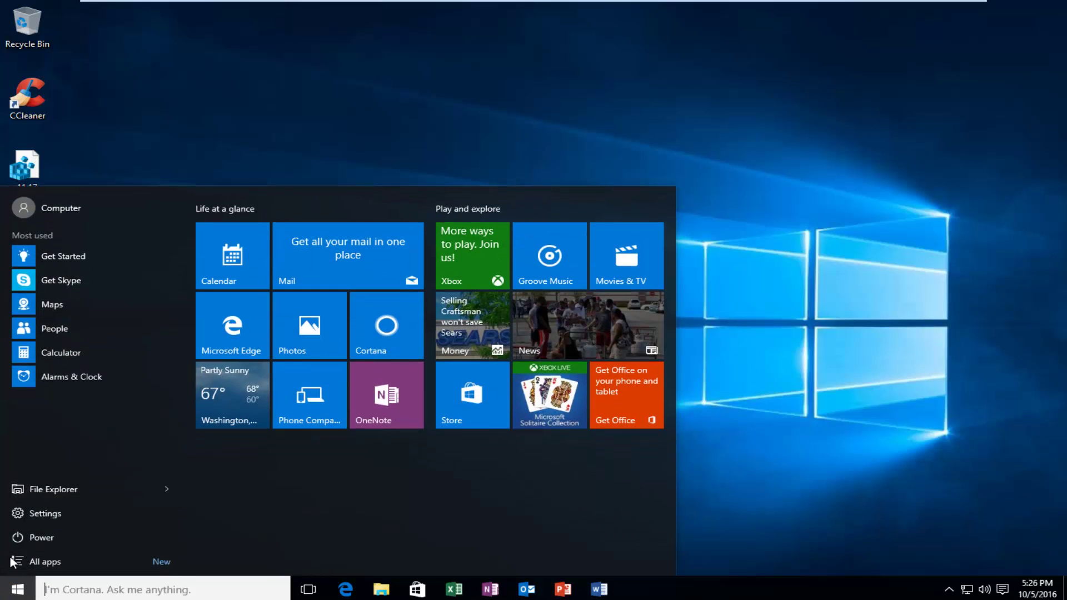
{"action": "left_click", "coordinate": [33, 513]}
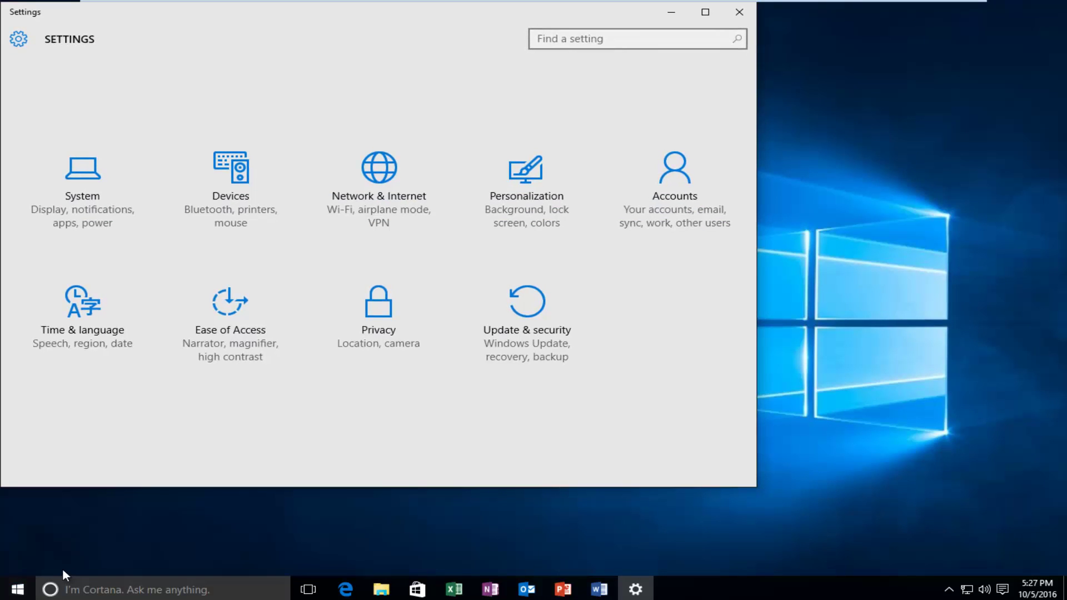
{"action": "left_click", "coordinate": [14, 592]}
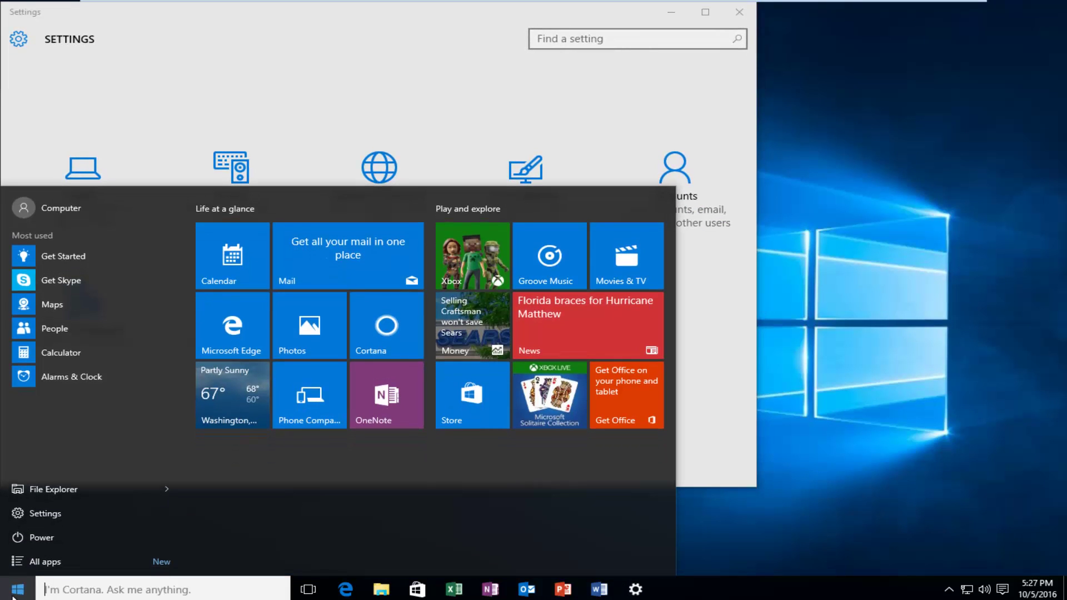
{"action": "left_click", "coordinate": [164, 13]}
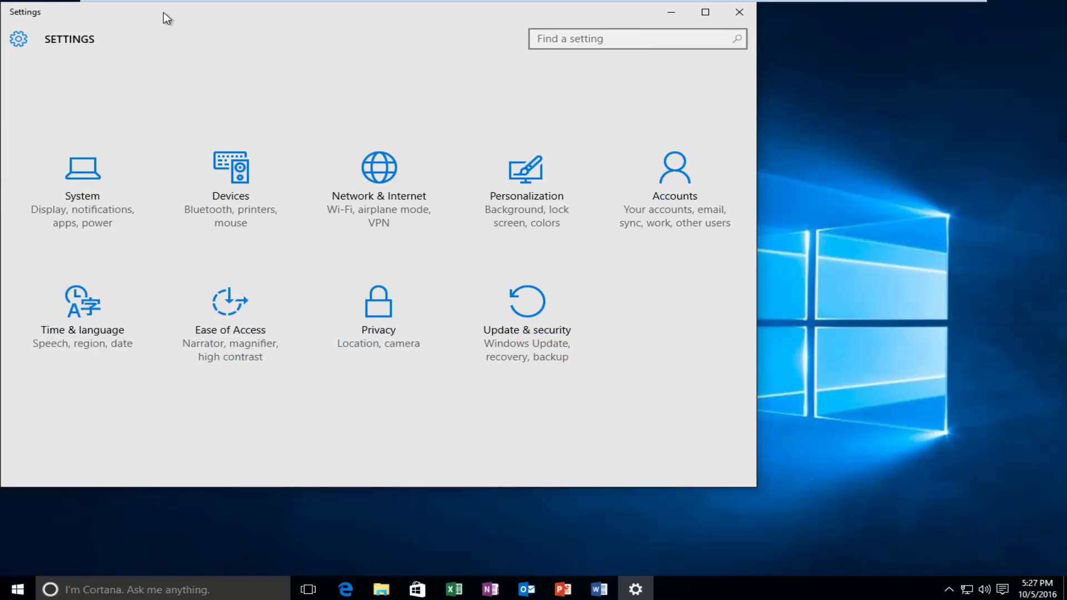
{"action": "left_click_drag", "start_coordinate": [164, 12], "coordinate": [333, 50]}
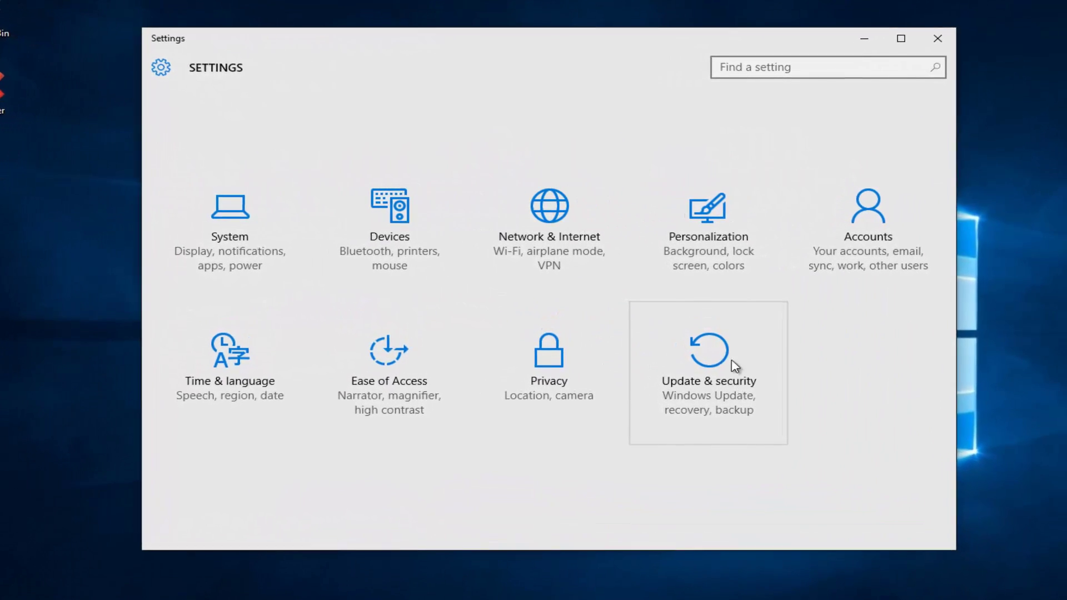
{"action": "left_click", "coordinate": [725, 383]}
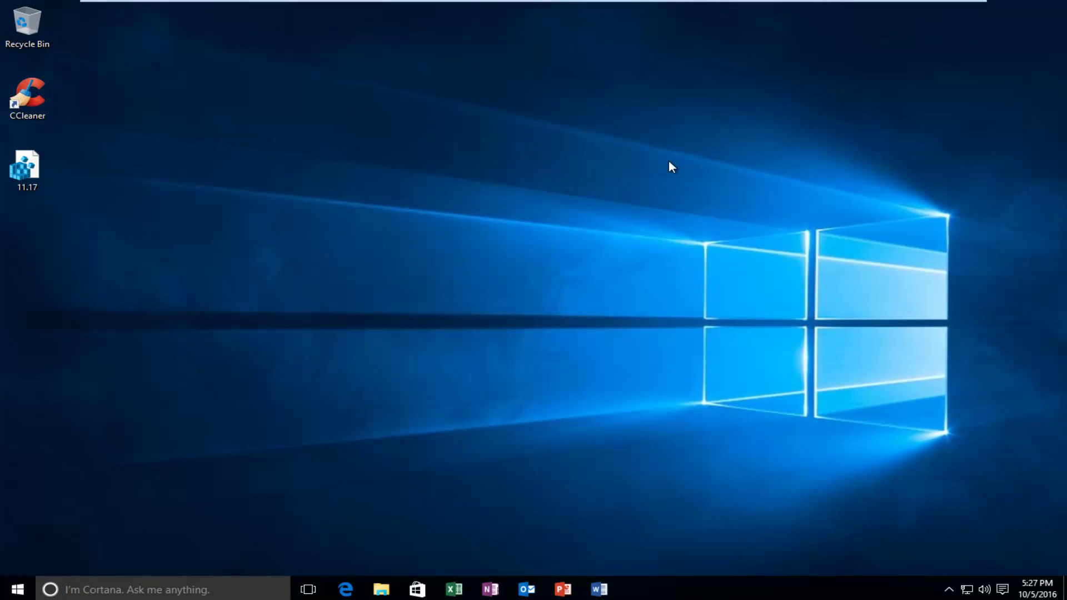
Search the Start menu for 'device manager' and open Device Manager.
{"action": "left_click", "coordinate": [20, 589]}
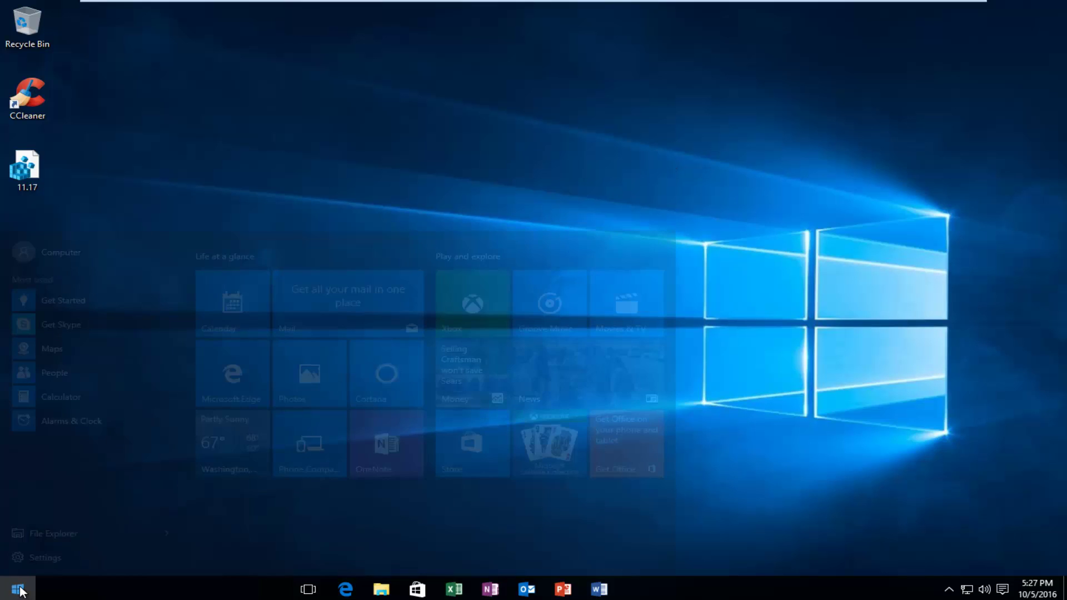
{"action": "type", "text": "device managfe"}
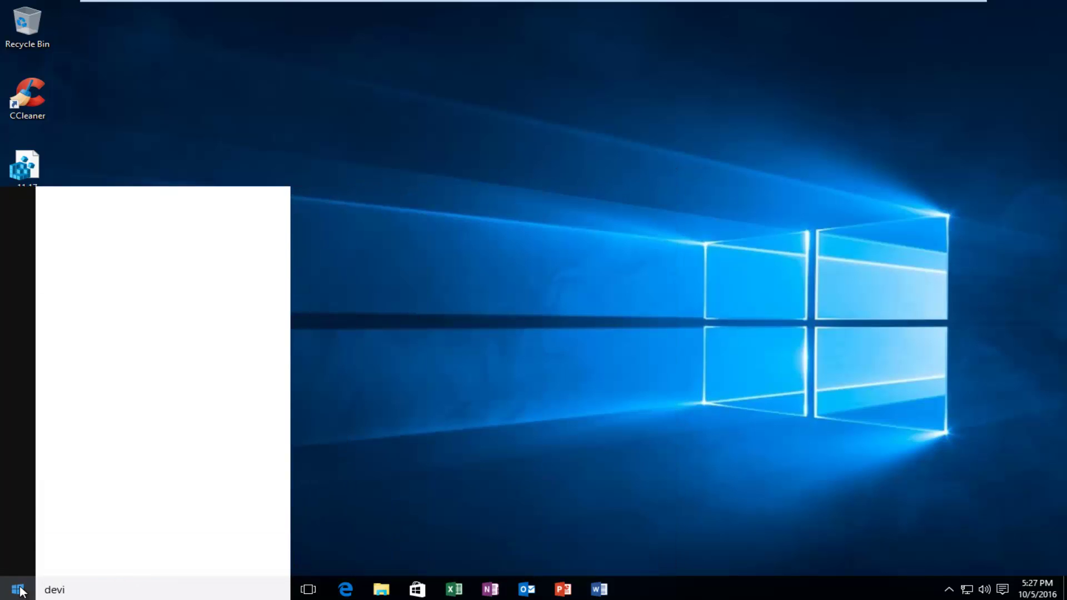
{"action": "key", "text": "BackSpace"}
{"action": "key", "text": "BackSpace"}
{"action": "type", "text": "er"}
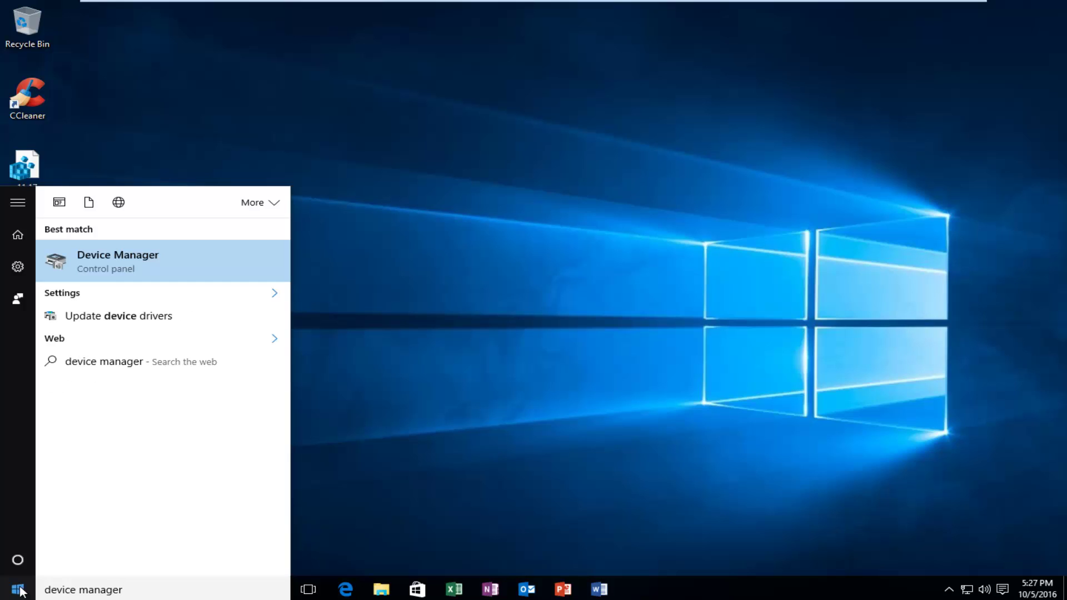
{"action": "left_click", "coordinate": [117, 253]}
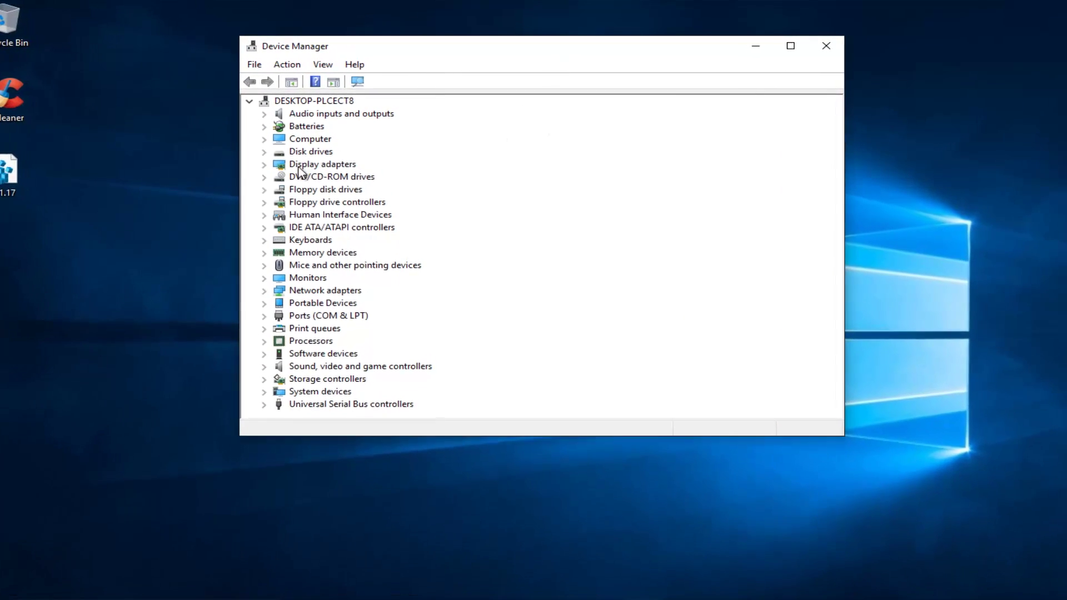
Expand Display adapters and bring up the actions menu for the VMware SVGA 3D adapter.
{"action": "left_click", "coordinate": [294, 166]}
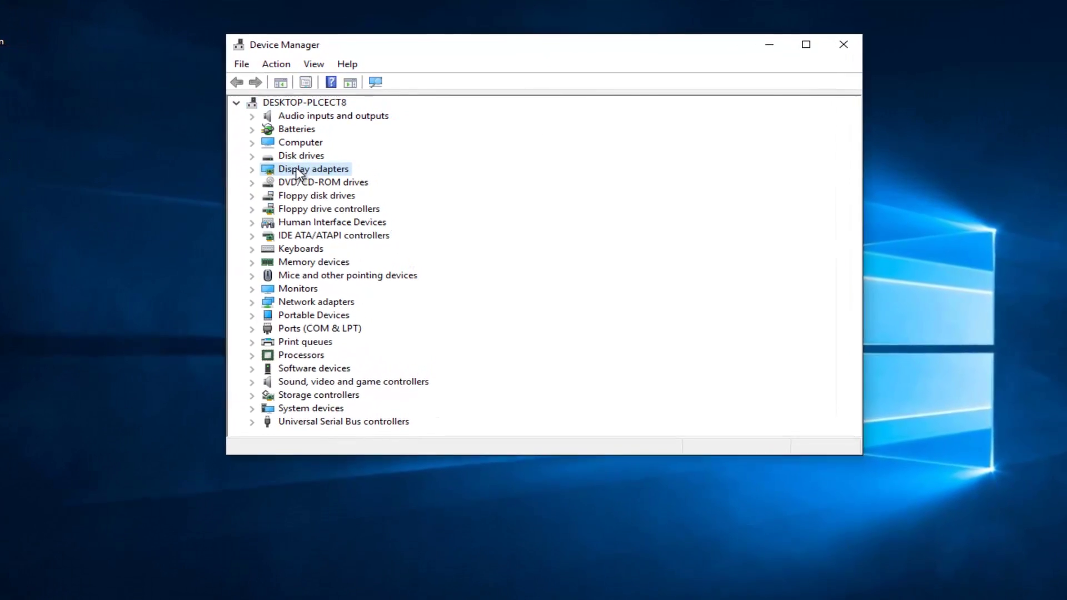
{"action": "left_click", "coordinate": [249, 171]}
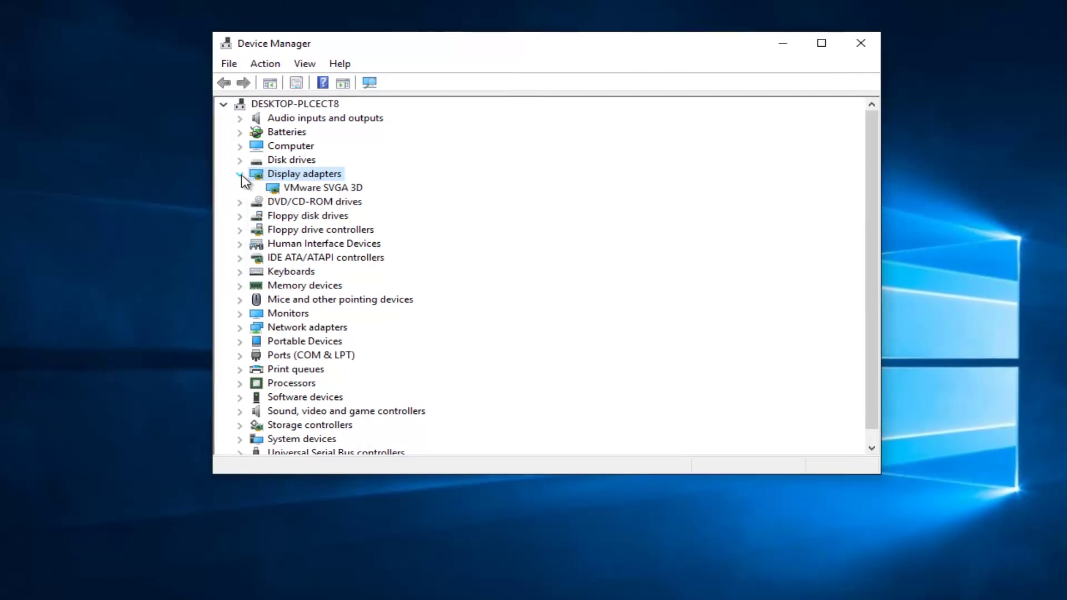
{"action": "left_click", "coordinate": [309, 191]}
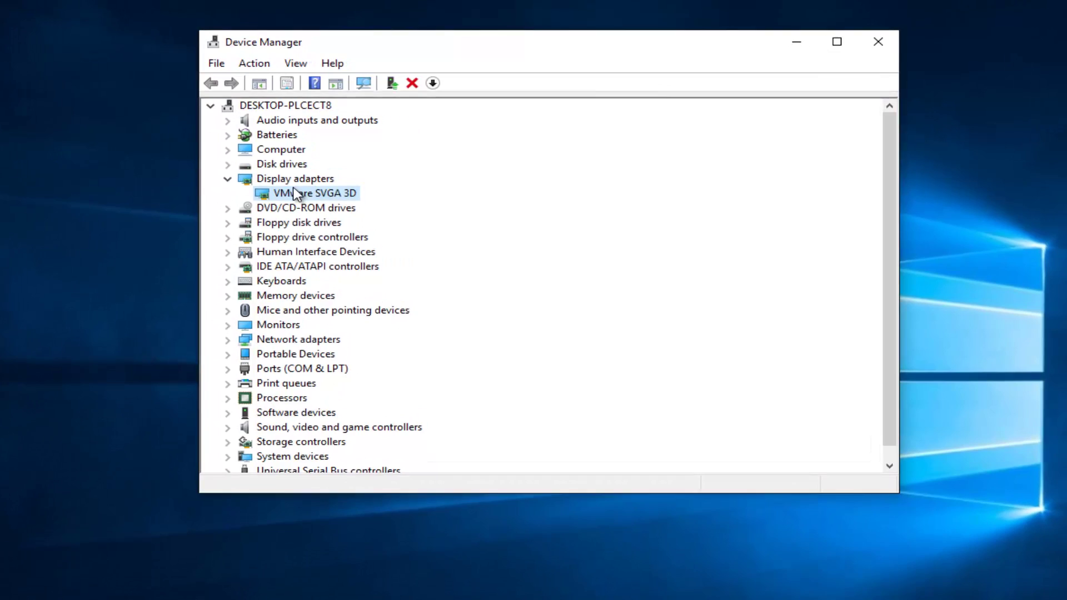
{"action": "right_click", "coordinate": [282, 195]}
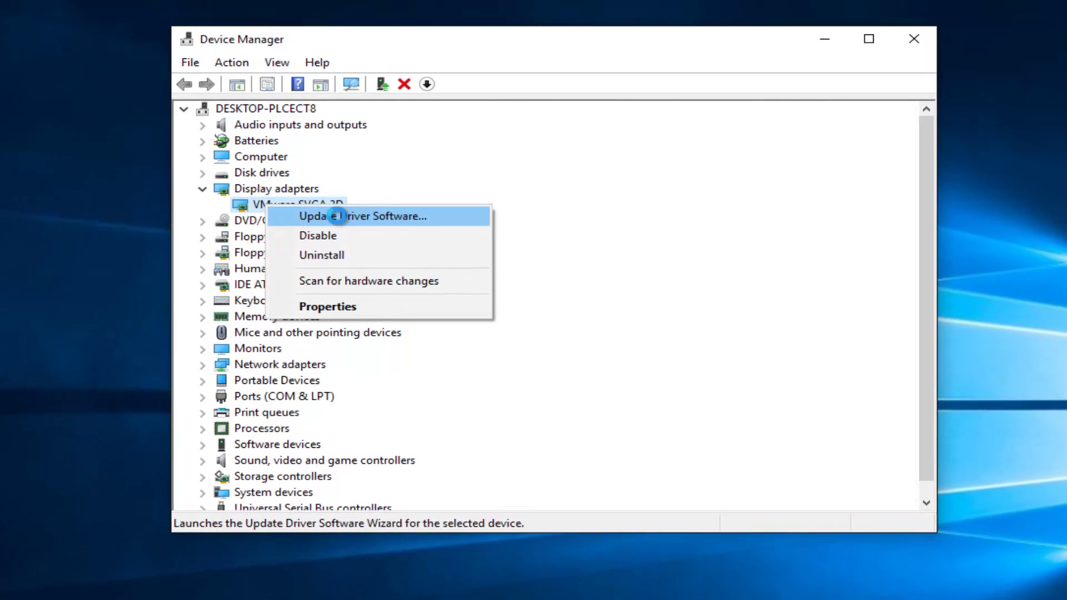
Search automatically for a newer VMware SVGA 3D driver, find it already current, and close Device Manager.
{"action": "left_click", "coordinate": [332, 216]}
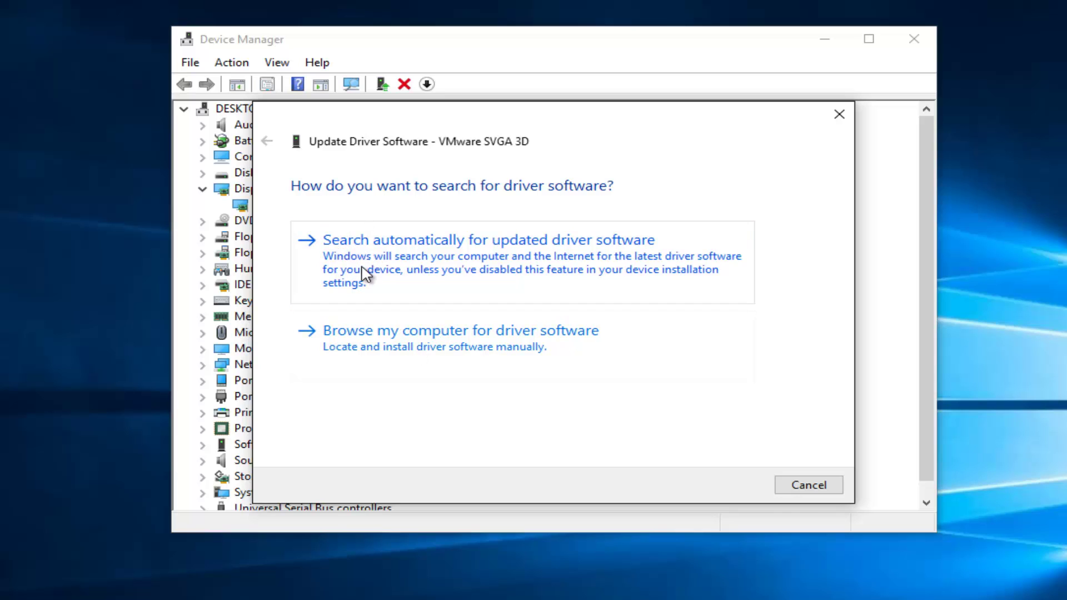
{"action": "left_click", "coordinate": [412, 268]}
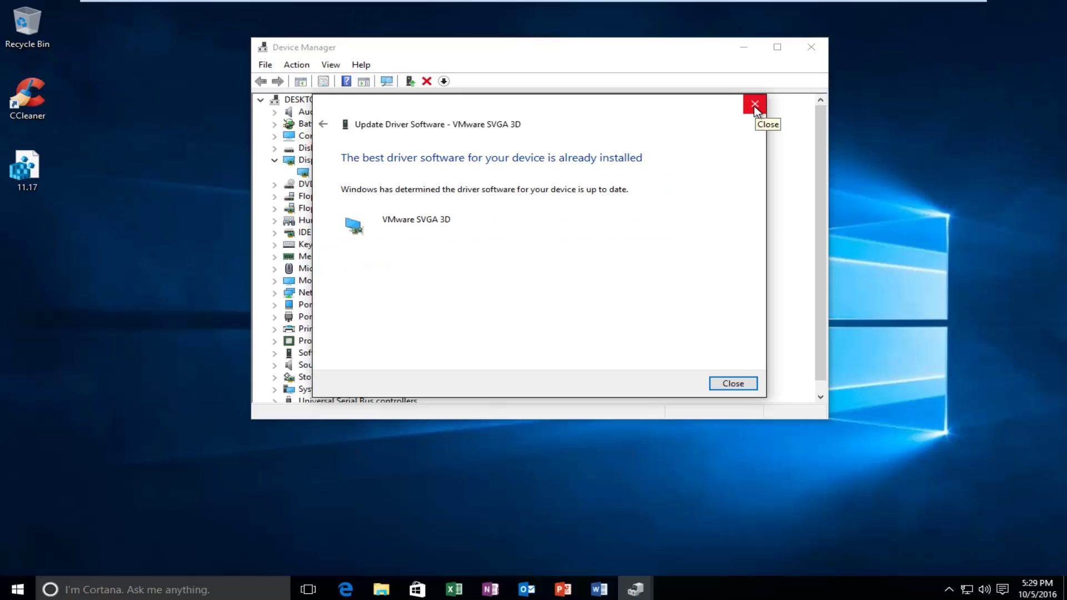
{"action": "left_click", "coordinate": [839, 115]}
{"action": "left_click", "coordinate": [921, 31]}
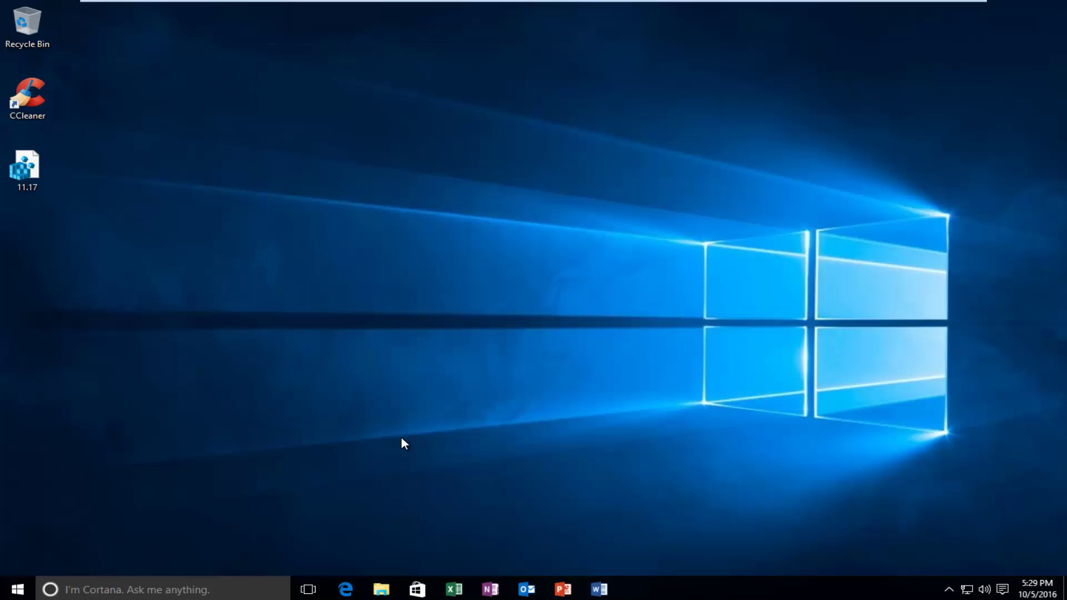
Launch Command Prompt (Admin) from the Start button's right-click menu and approve the UAC prompt.
{"action": "left_click", "coordinate": [347, 588]}
{"action": "left_click", "coordinate": [1053, 9]}
{"action": "right_click", "coordinate": [18, 592]}
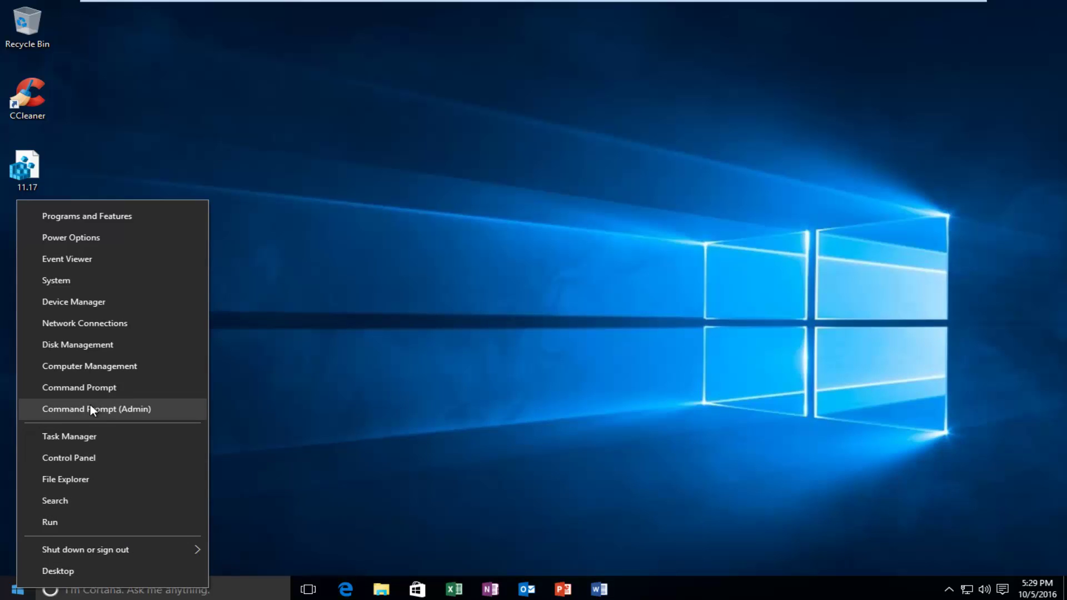
{"action": "left_click", "coordinate": [118, 413]}
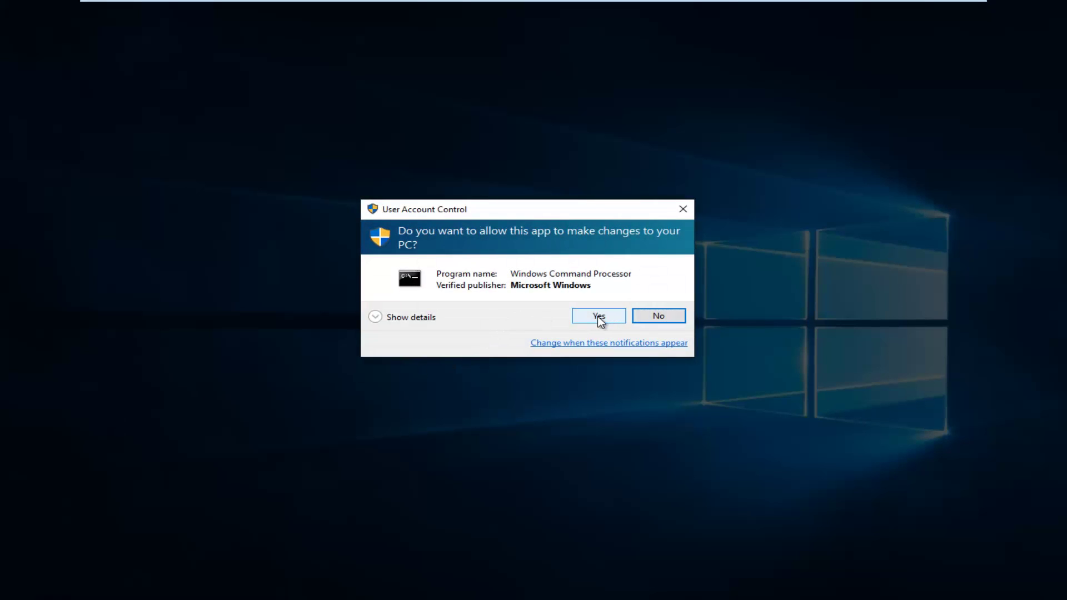
{"action": "left_click", "coordinate": [598, 315]}
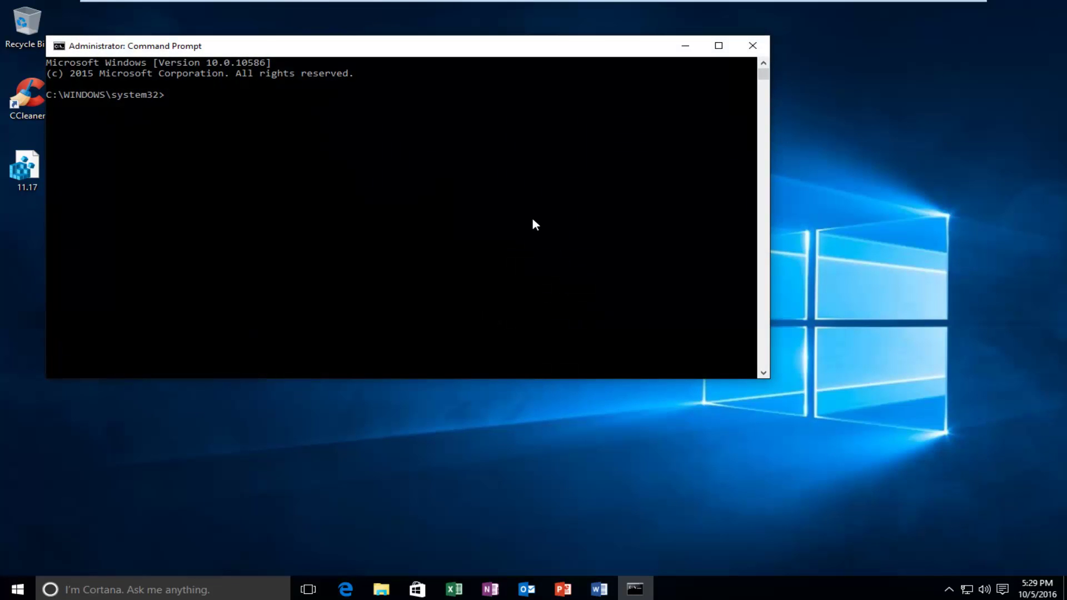
Run chkdsk /f /r C: and answer y to schedule the disk check at the next restart.
{"action": "left_click_drag", "start_coordinate": [438, 53], "coordinate": [565, 85]}
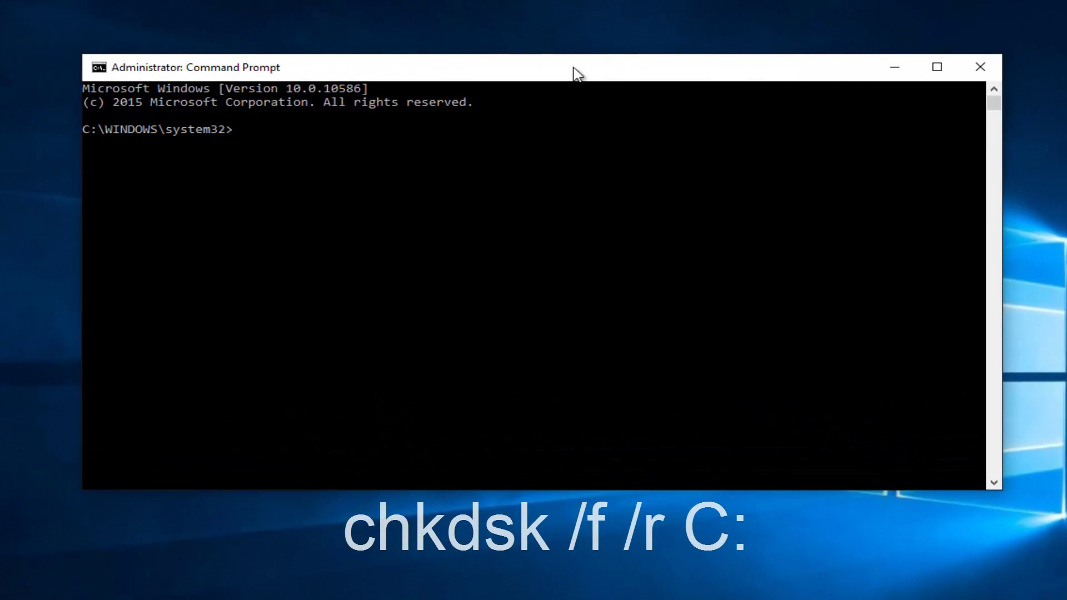
{"action": "type", "text": "c"}
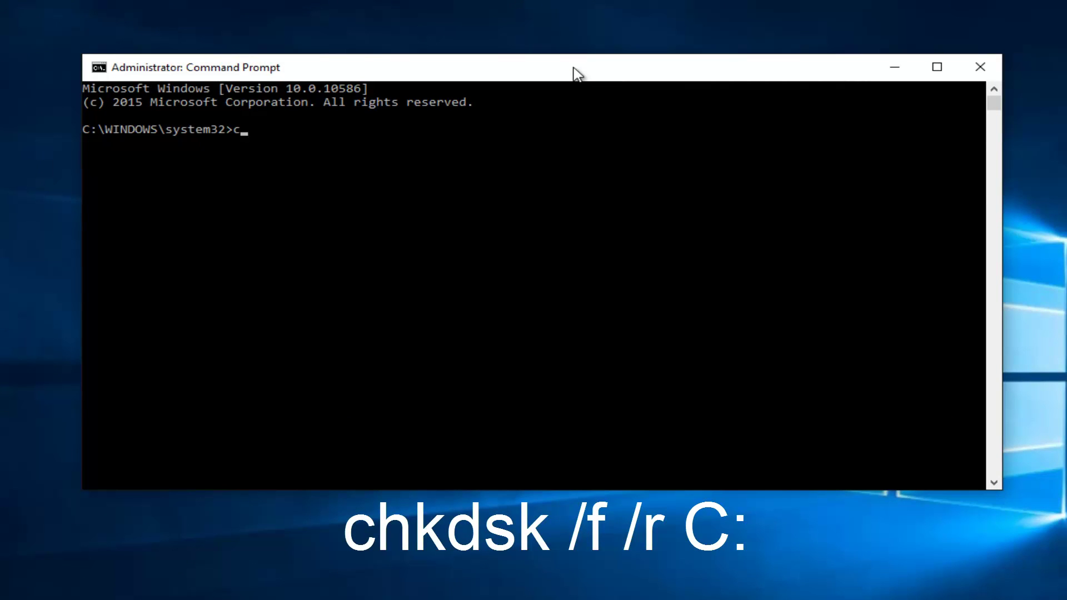
{"action": "type", "text": "hkdsk /f /r C:"}
{"action": "key", "text": "Return"}
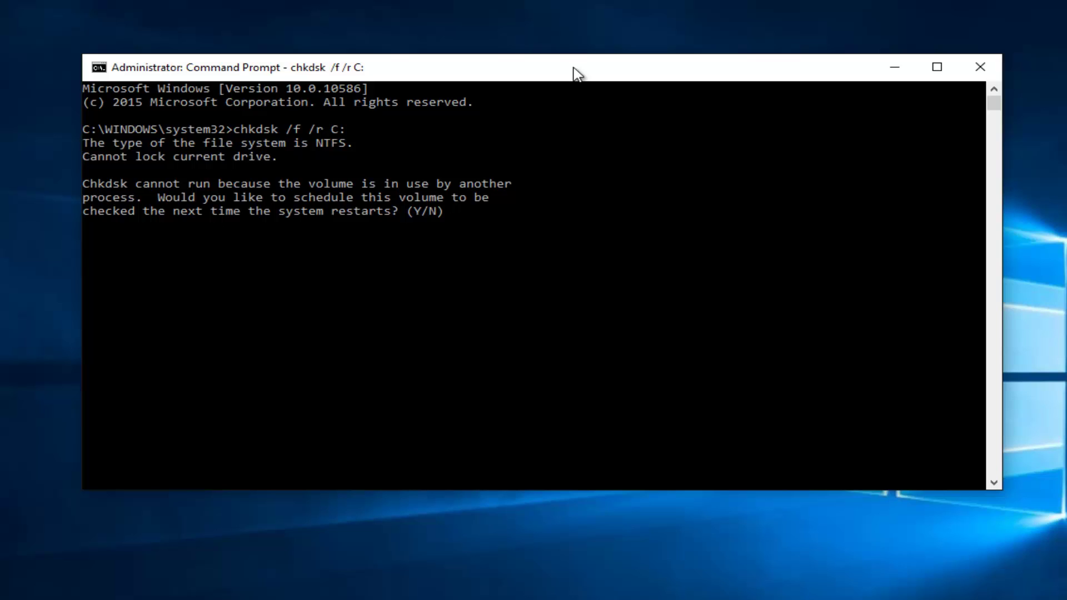
{"action": "type", "text": "y"}
{"action": "key", "text": "Return"}
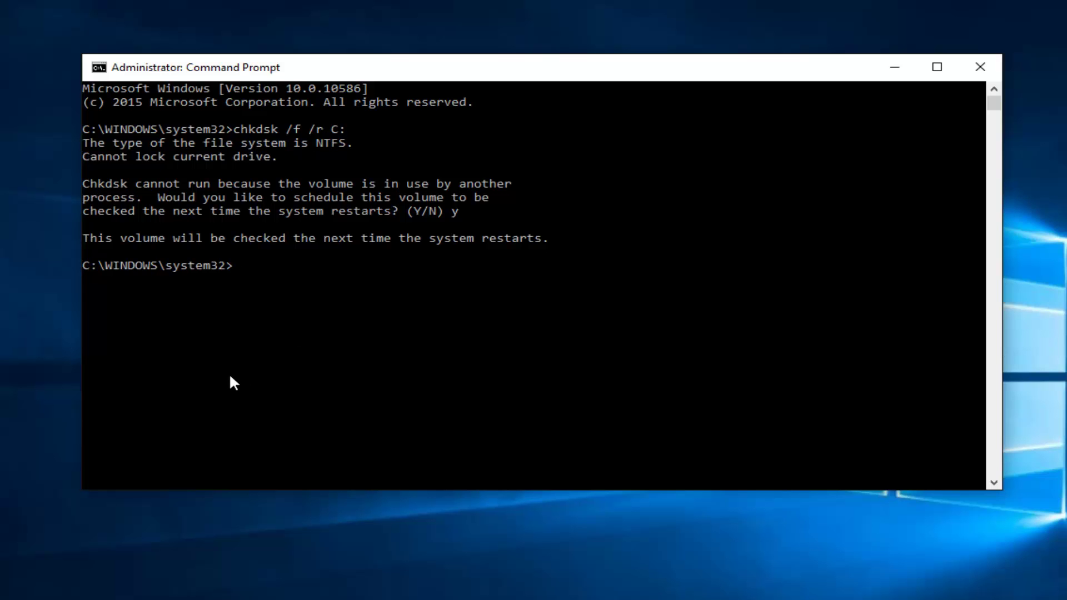
Close the Command Prompt and choose Restart from the Start menu's Power options.
{"action": "left_click", "coordinate": [970, 68]}
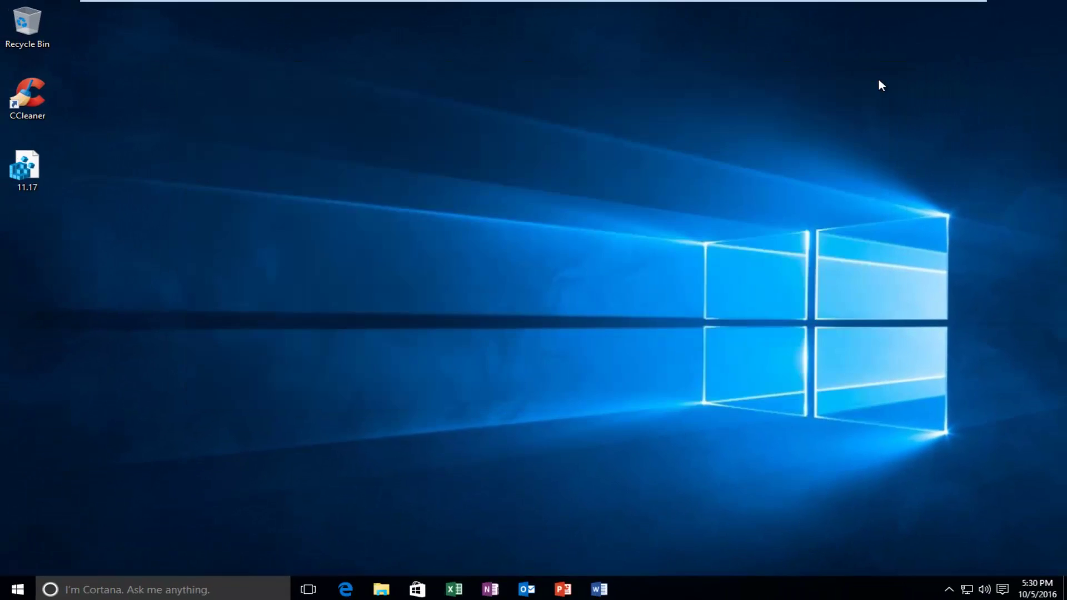
{"action": "left_click", "coordinate": [16, 590]}
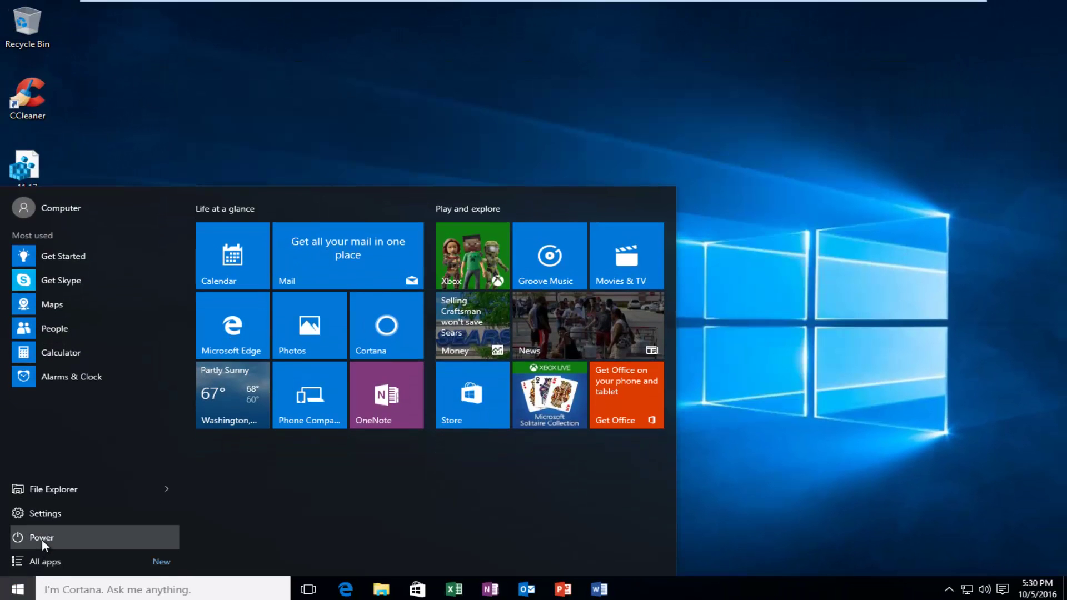
{"action": "left_click", "coordinate": [41, 538]}
{"action": "left_click", "coordinate": [20, 589]}
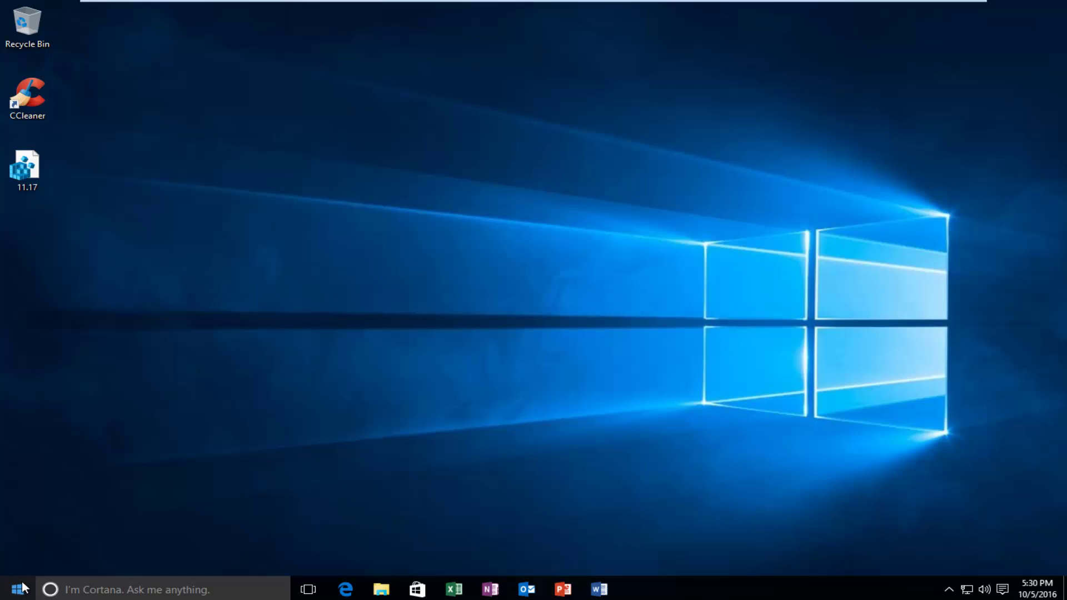
{"action": "left_click", "coordinate": [18, 591]}
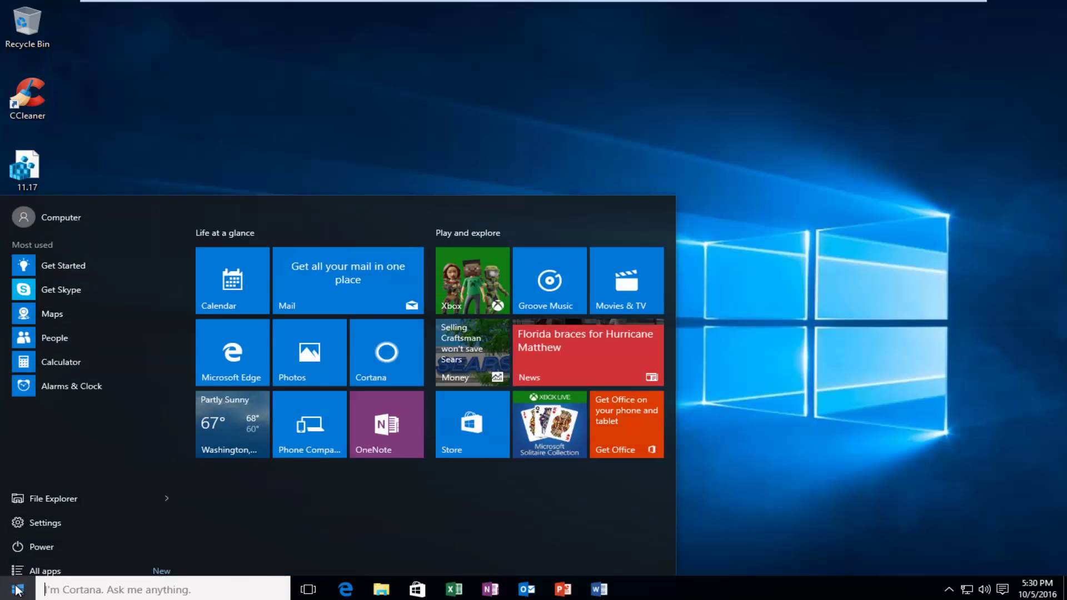
{"action": "left_click", "coordinate": [48, 542]}
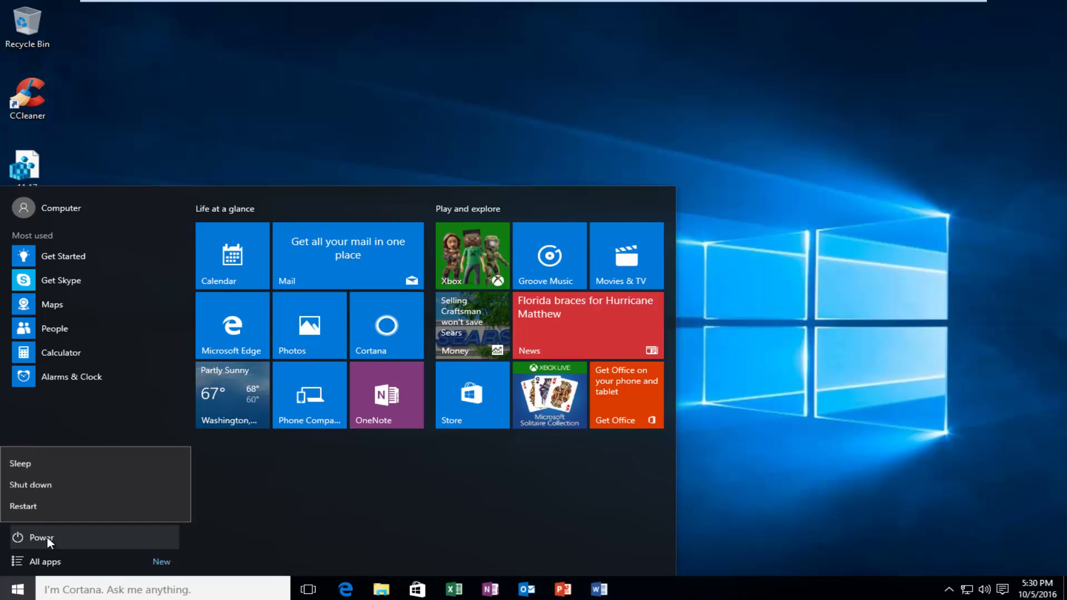
{"action": "left_click", "coordinate": [17, 507]}
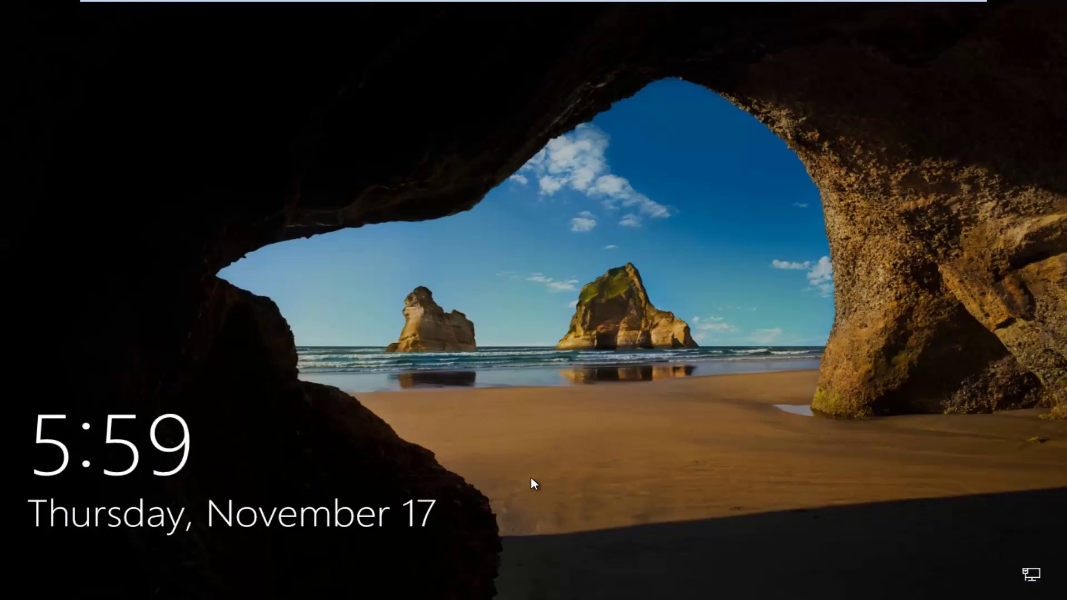
Dismiss the lock screen and sign in with the account password.
{"action": "left_click", "coordinate": [522, 479]}
{"action": "type", "text": "password"}
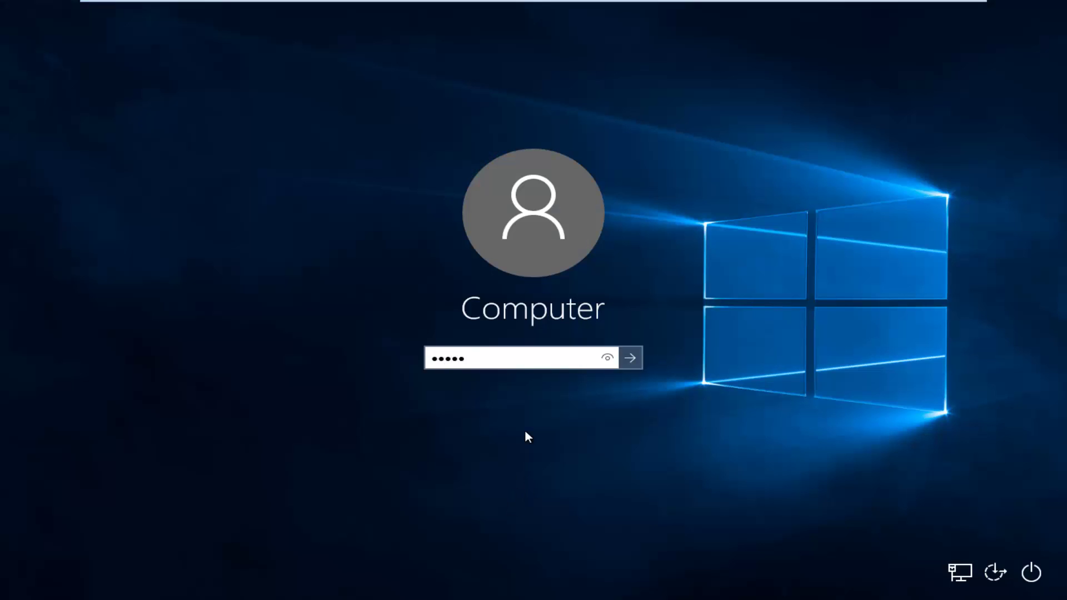
{"action": "key", "text": "Return"}
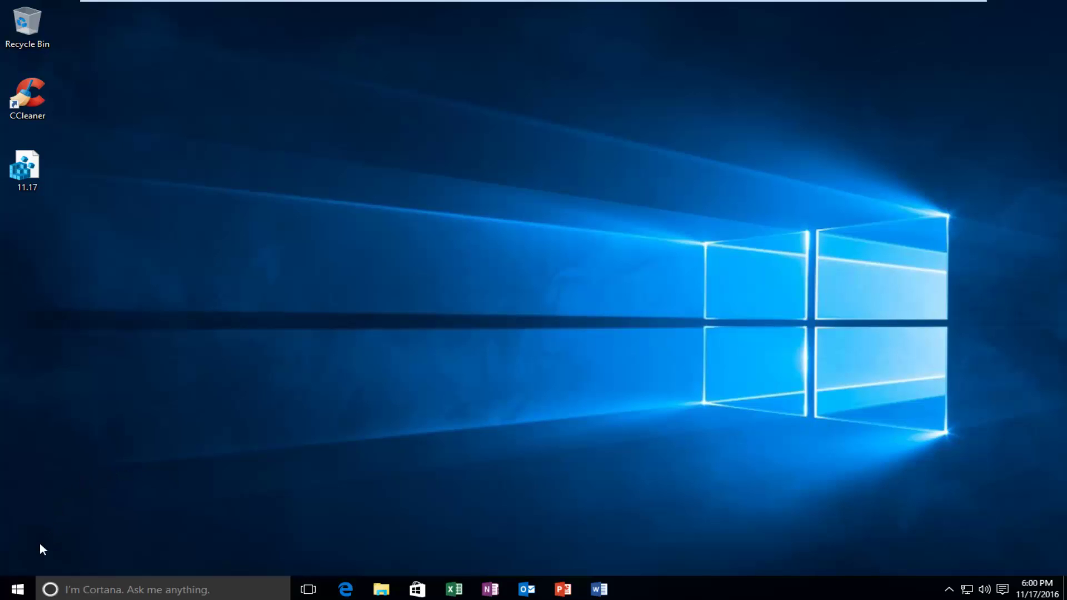
Run Windows PowerShell as administrator from a 'powershell' Start search, approve UAC, and centre the window.
{"action": "left_click", "coordinate": [19, 590]}
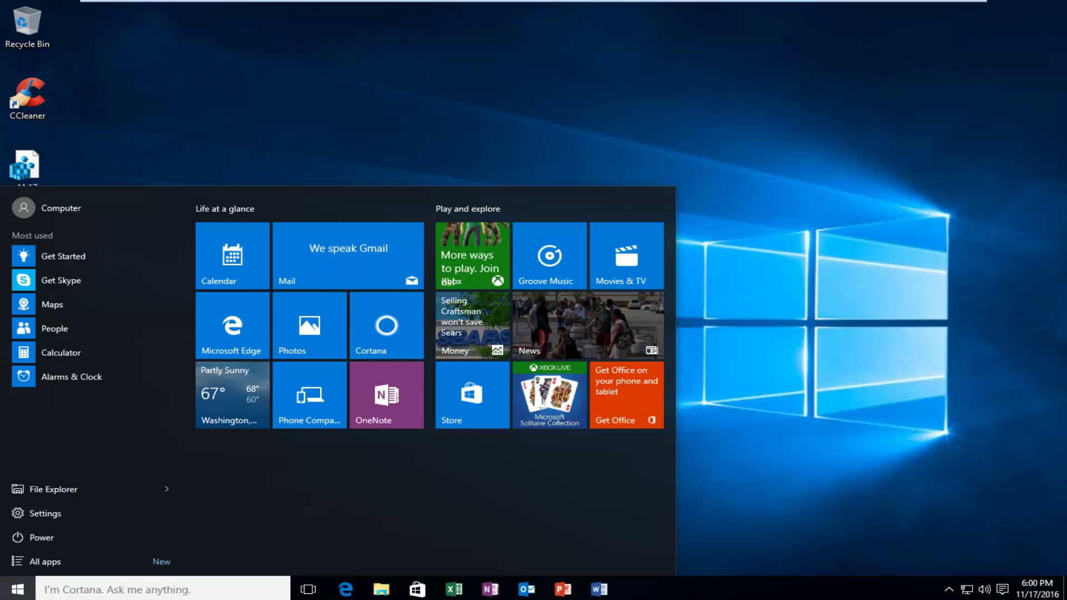
{"action": "type", "text": "powershe"}
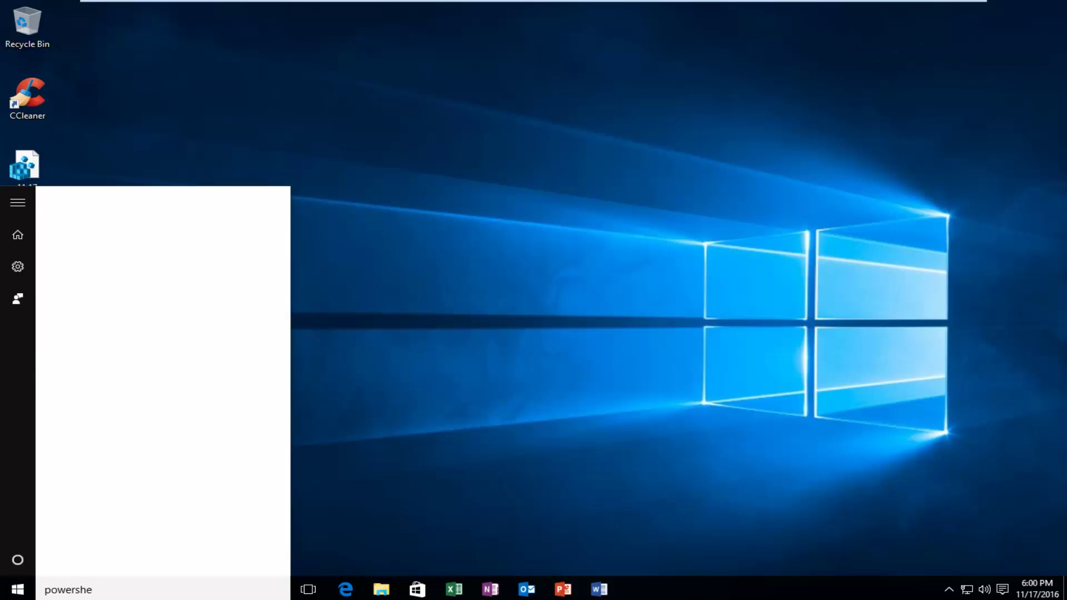
{"action": "type", "text": "ll"}
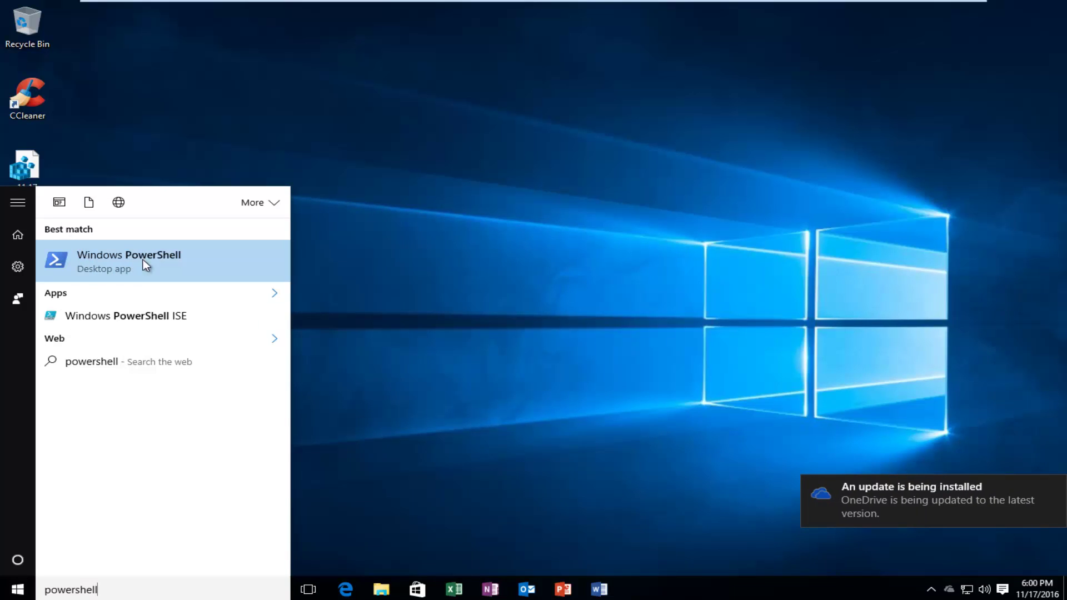
{"action": "right_click", "coordinate": [85, 261]}
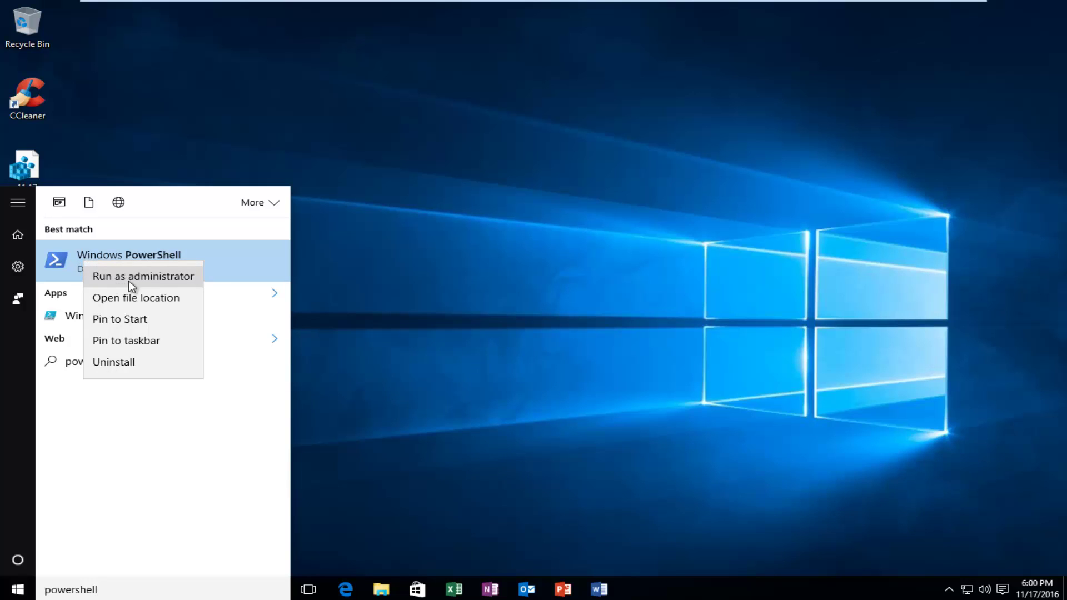
{"action": "left_click", "coordinate": [166, 281]}
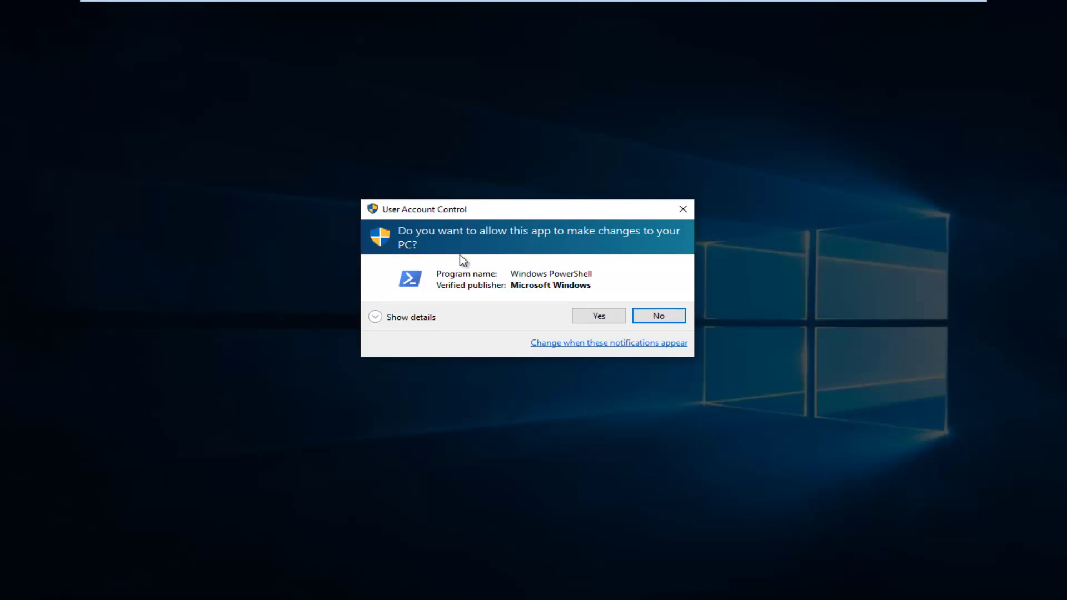
{"action": "left_click", "coordinate": [592, 316]}
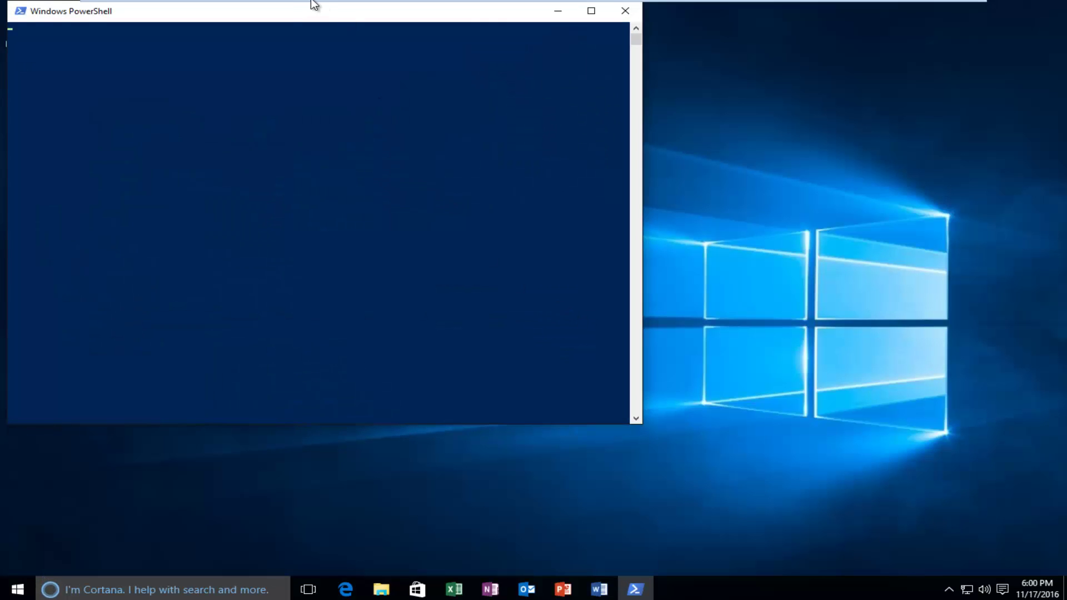
{"action": "left_click_drag", "start_coordinate": [407, 39], "coordinate": [553, 84]}
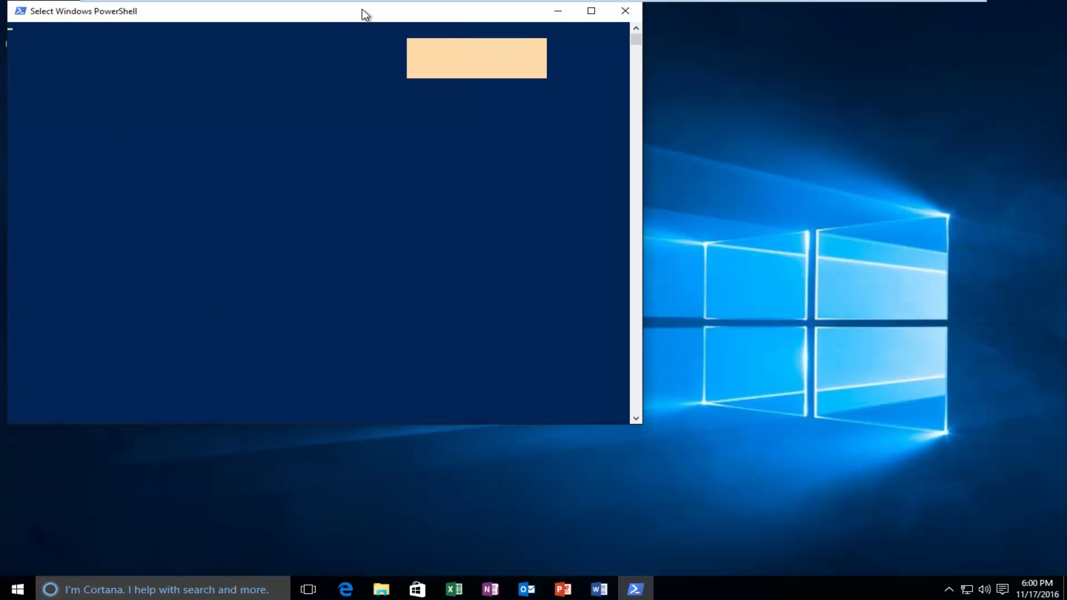
{"action": "left_click_drag", "start_coordinate": [364, 14], "coordinate": [579, 78]}
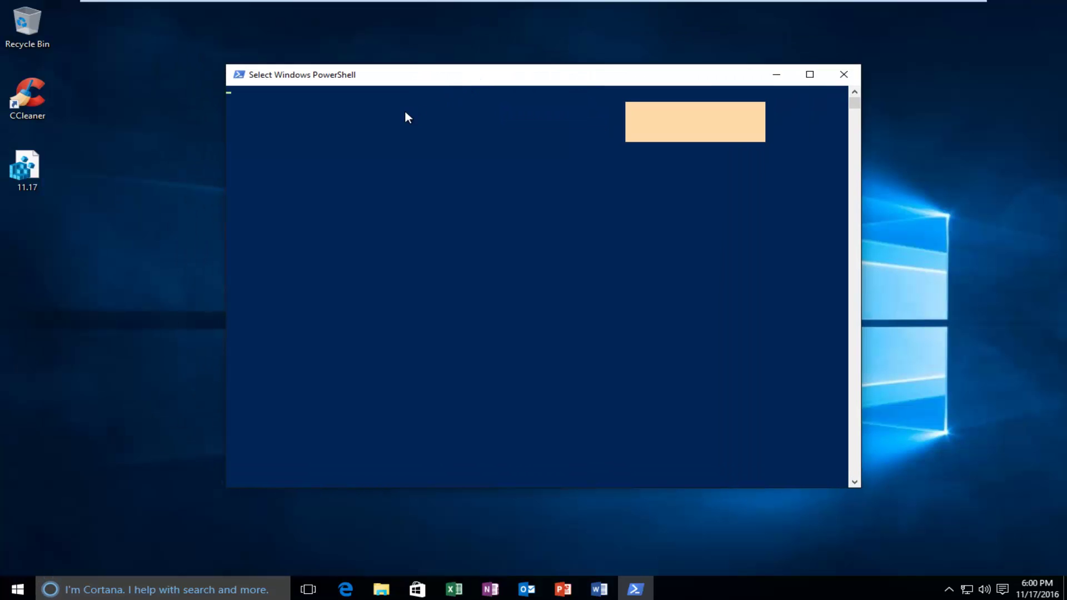
Cancel the stray text selection and start typing sfc /scannow at the PowerShell prompt.
{"action": "key", "text": "Escape"}
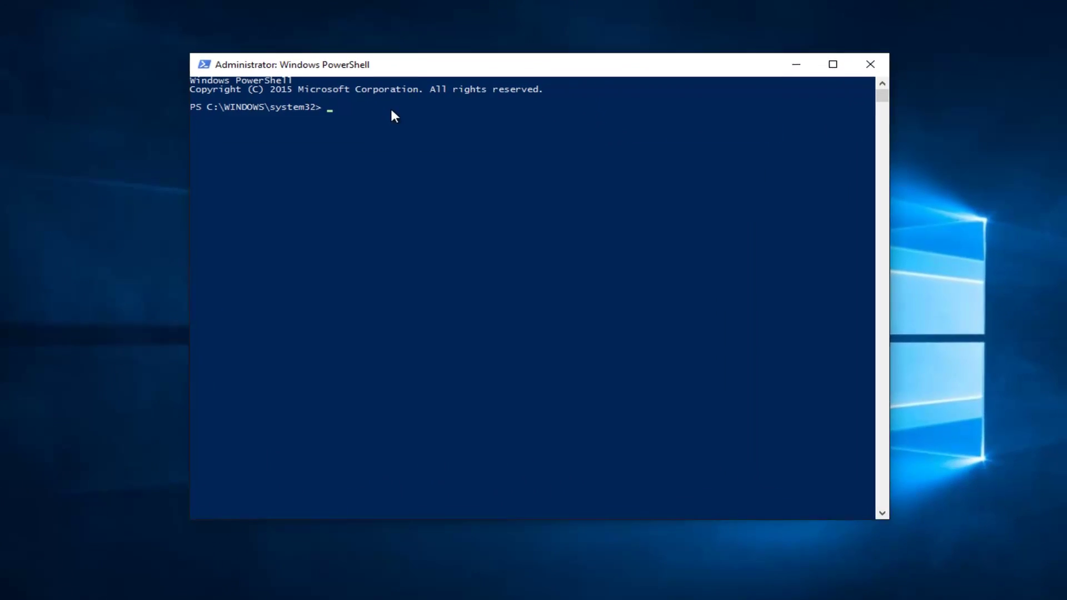
{"action": "type", "text": "sfc"}
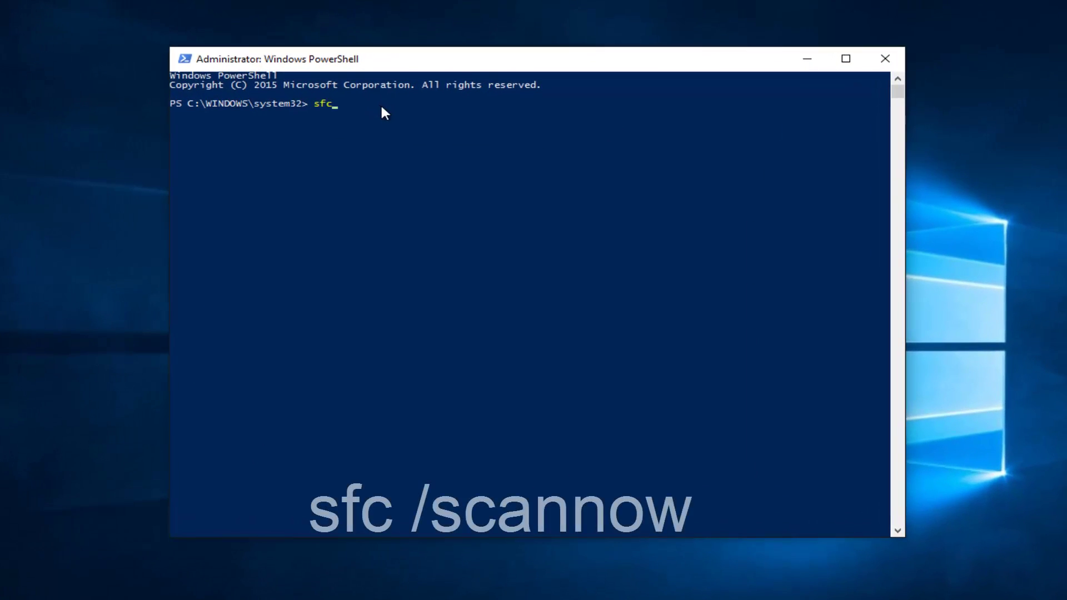
{"action": "type", "text": " /"}
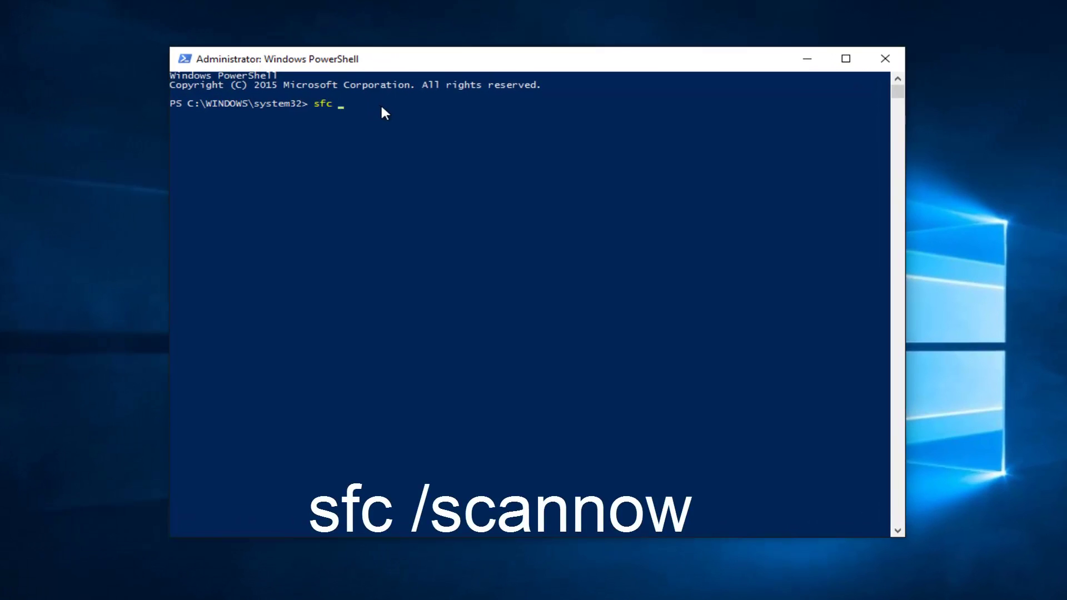
{"action": "type", "text": "scannow"}
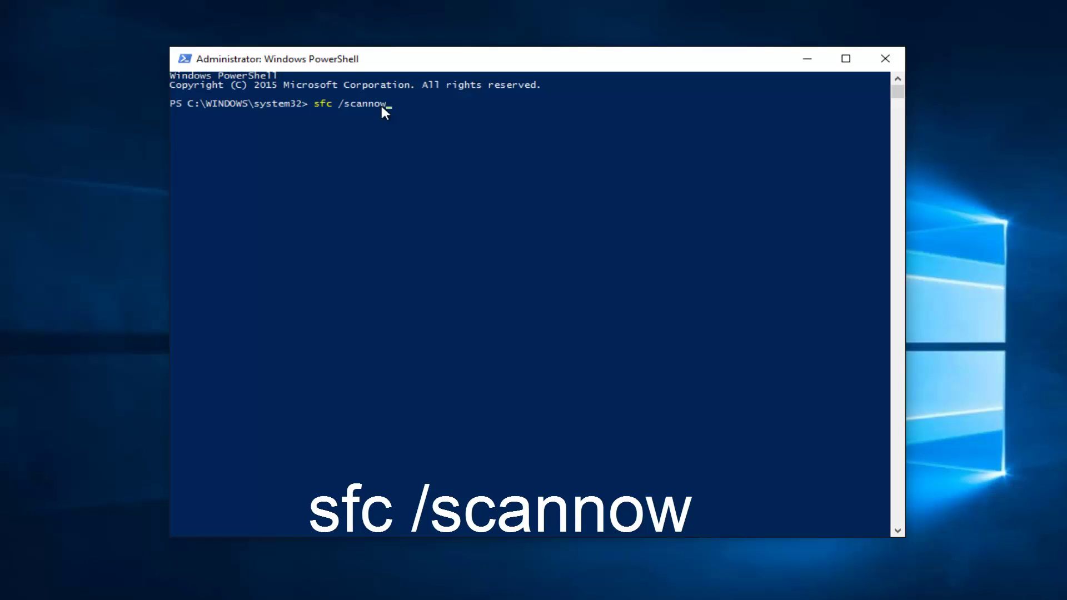